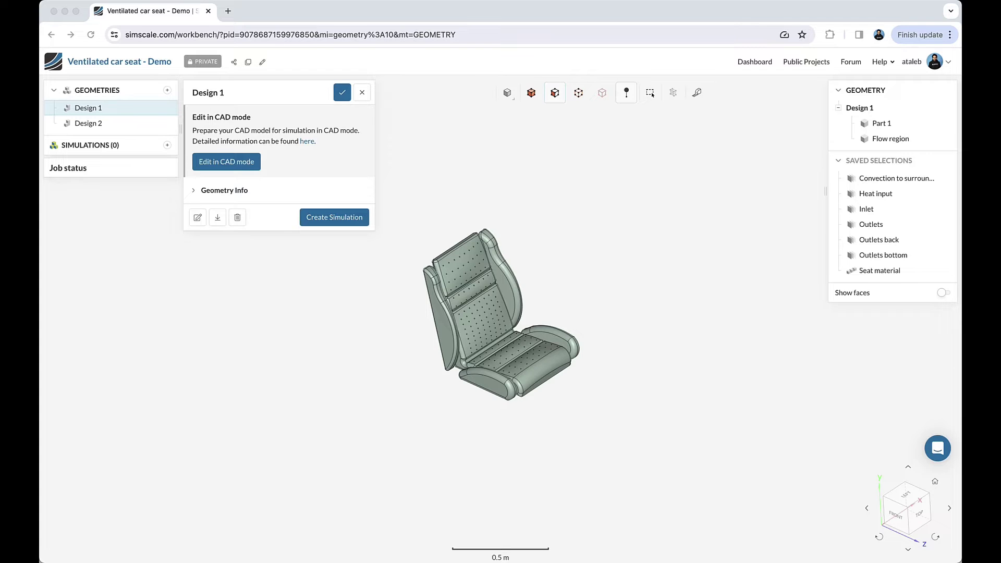
- Select the project's web address, then zoom in on the seat model
left_click(270, 333)
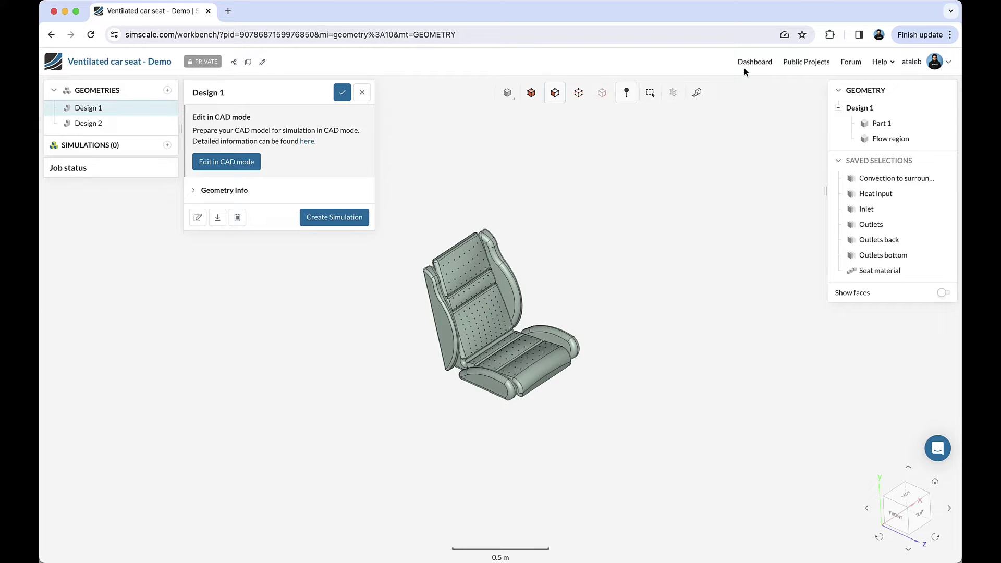
left_click(365, 35)
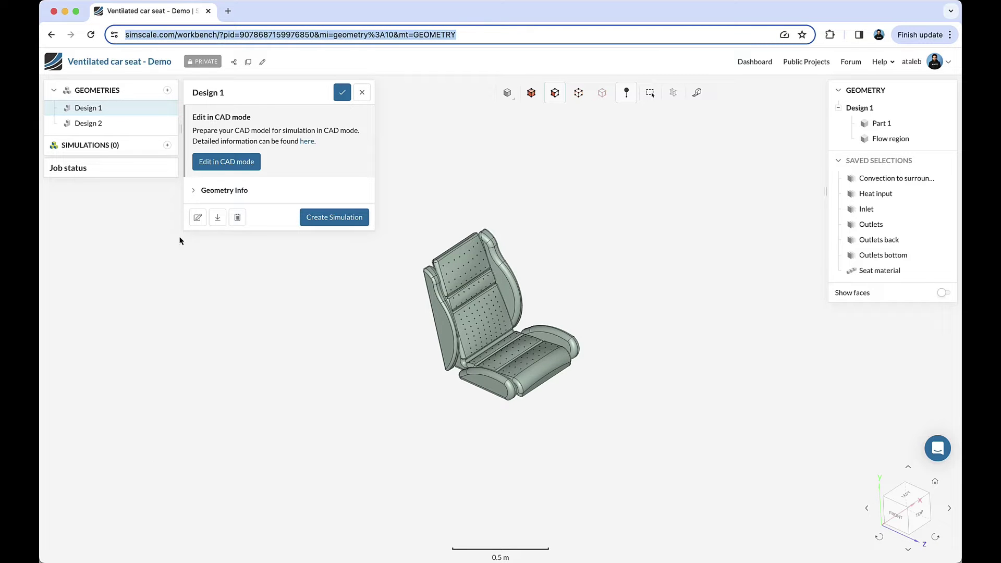
left_click(168, 272)
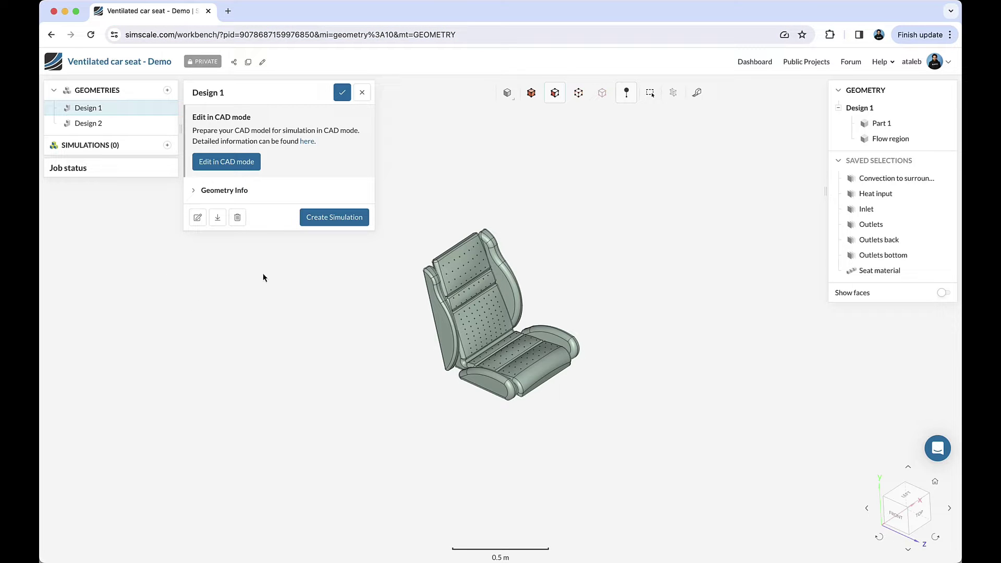
scroll(489, 339, "up", 3)
scroll(489, 342, "up", 3)
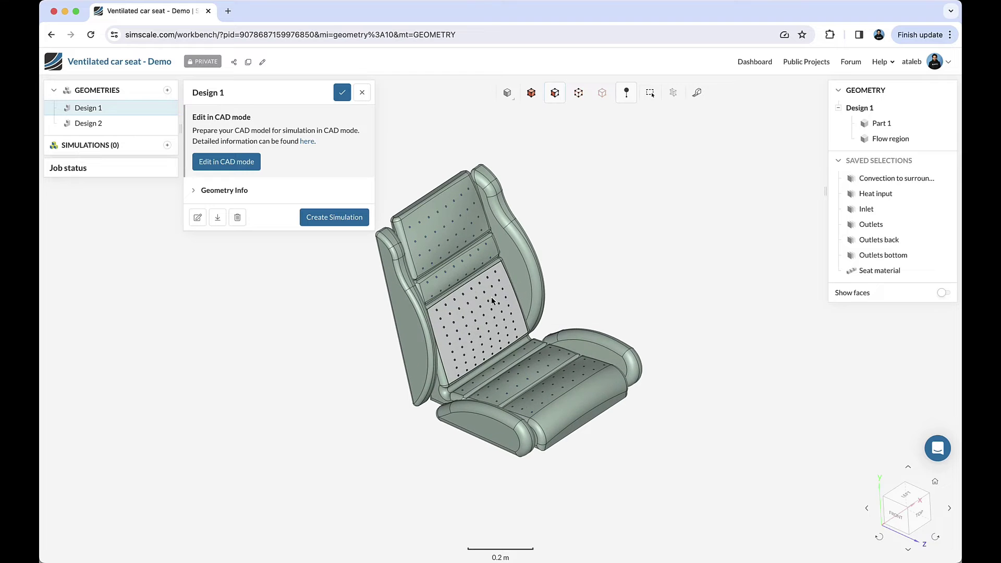
scroll(557, 279, "up", 3)
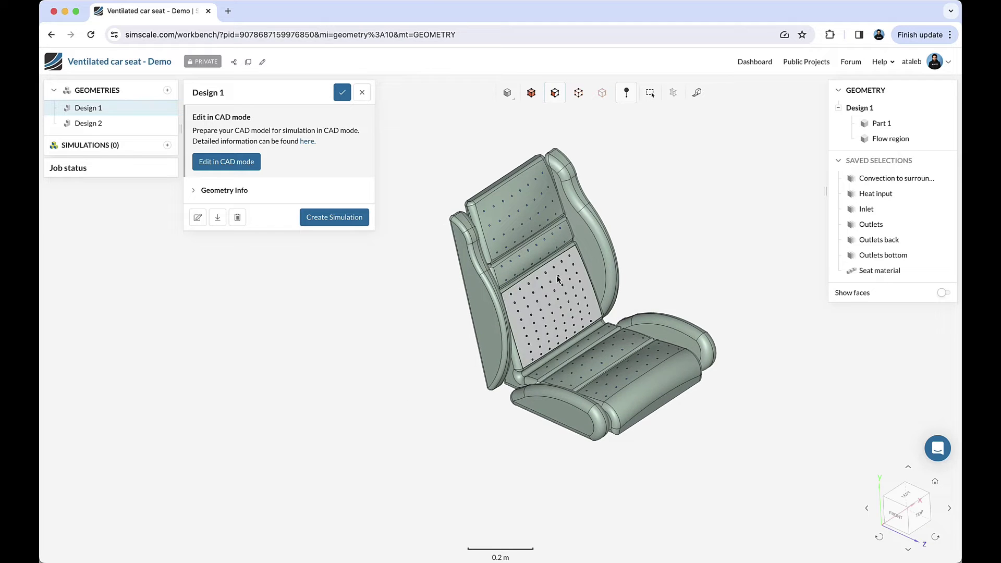
- Preview the Design 2 geometry up close, then return to Design 1
left_click(85, 123)
scroll(485, 317, "up", 3)
scroll(500, 308, "up", 2)
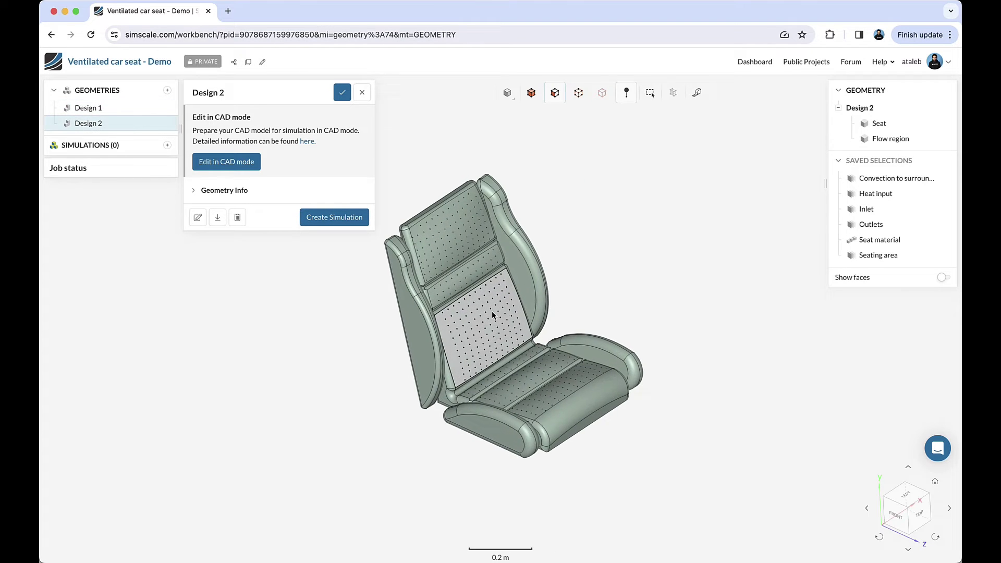
scroll(508, 304, "up", 3)
scroll(515, 299, "up", 3)
scroll(514, 299, "up", 1)
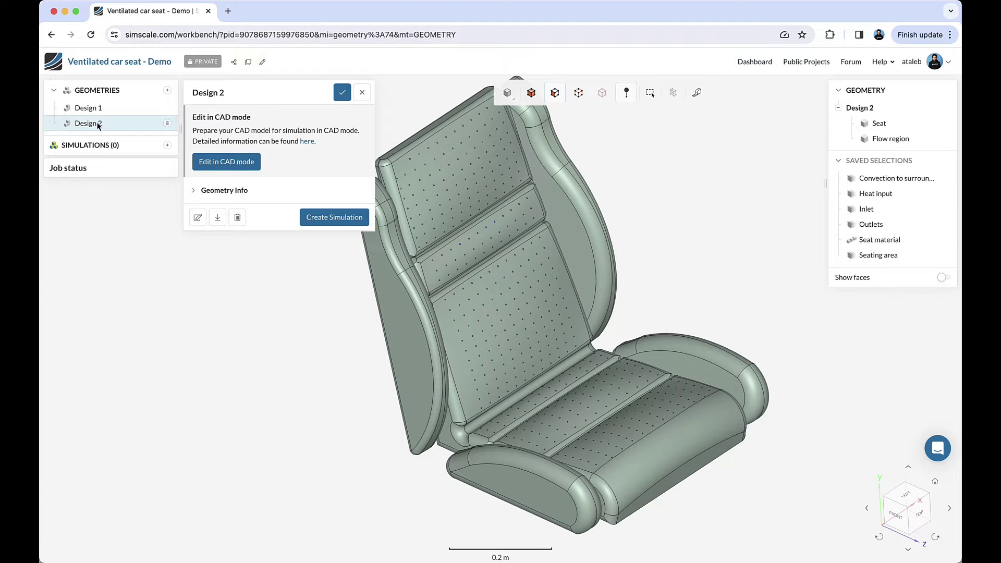
left_click(96, 107)
- Orbit to a front-top angle and inspect the inlet pipe's end face
mouse_move(465, 411)
left_mouse_down()
mouse_move(501, 402)
mouse_move(532, 353)
left_mouse_up()
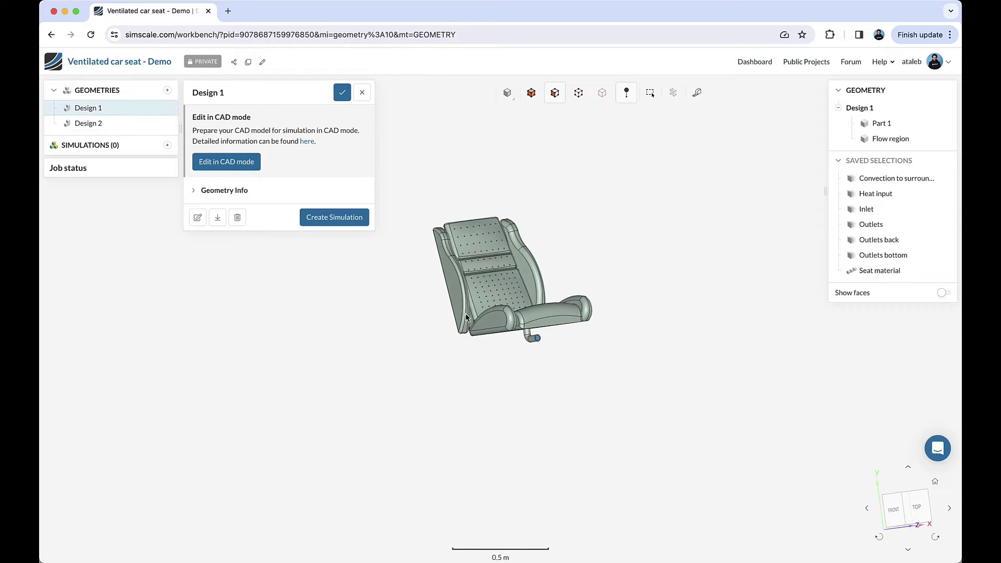
scroll(540, 343, "up", 5)
left_click(536, 339)
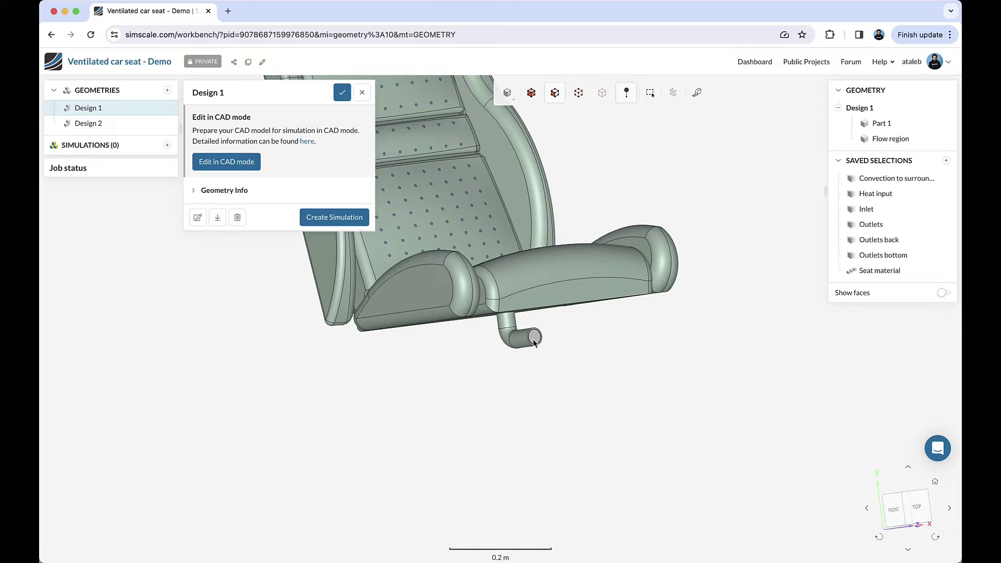
left_click(535, 337)
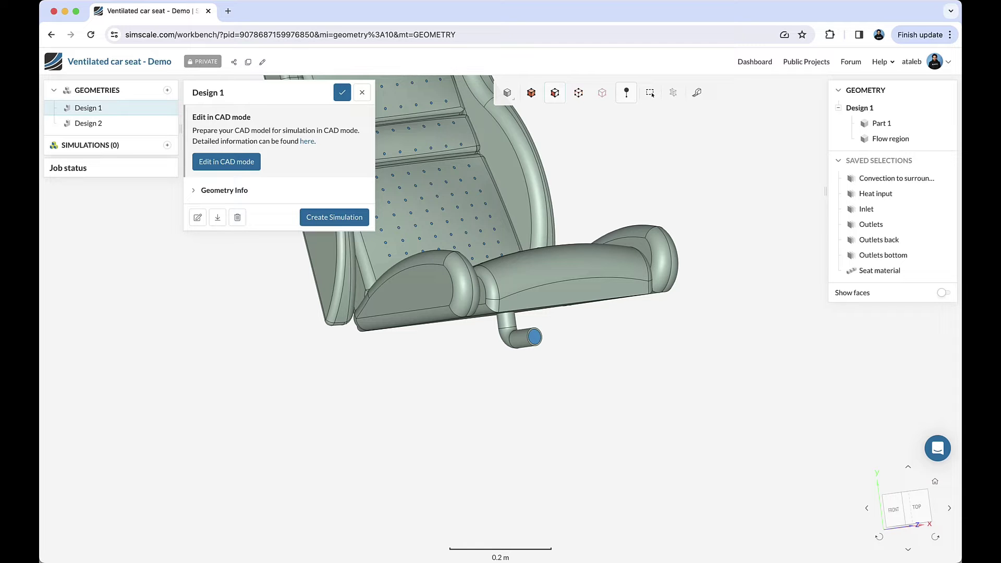
- Highlight the Heat input saved selection on the seat from a front-left view
scroll(495, 214, "down", 5)
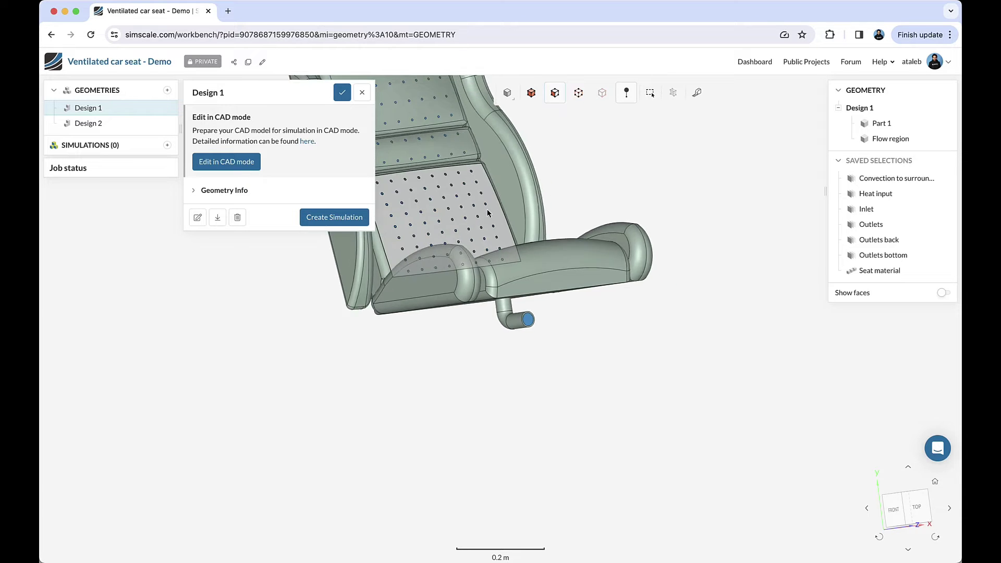
mouse_move(539, 173)
left_mouse_down()
mouse_move(556, 190)
mouse_move(604, 324)
mouse_move(593, 261)
mouse_move(672, 229)
mouse_move(596, 240)
left_mouse_up()
left_click(875, 193)
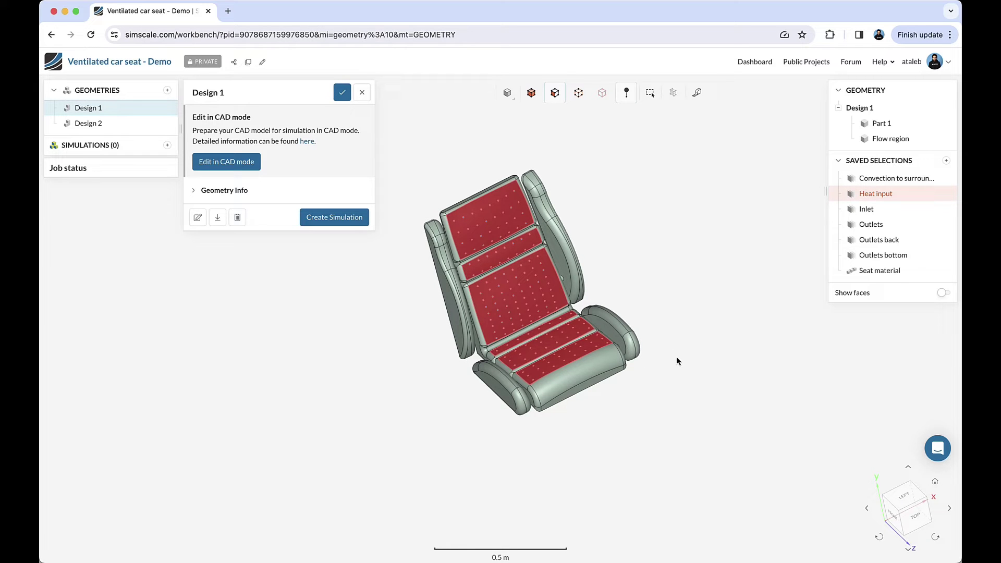
left_click_drag(637, 290, 607, 298)
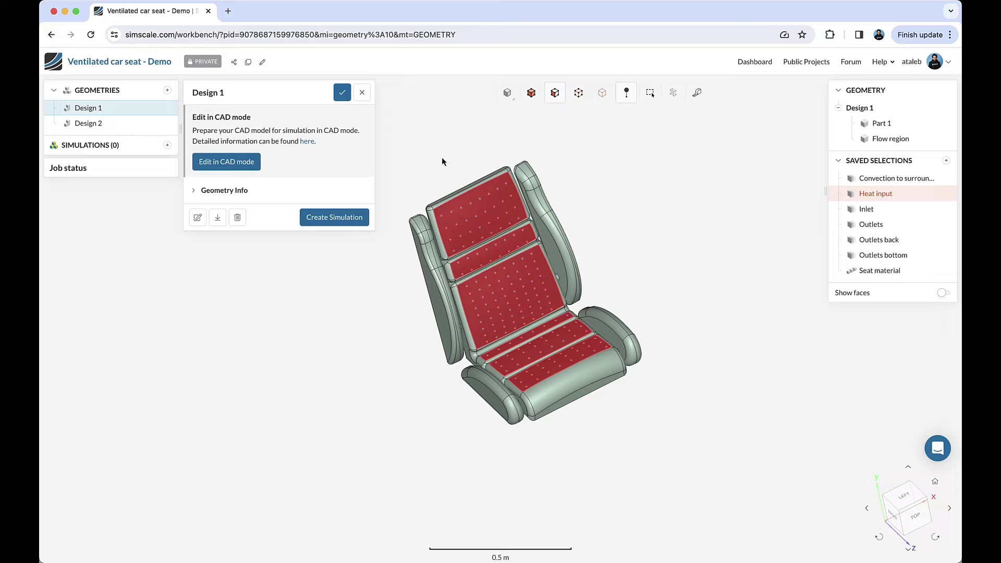
- Add a new simulation of type Conjugate Heat Transfer v2.0 for the seat project
left_click(166, 145)
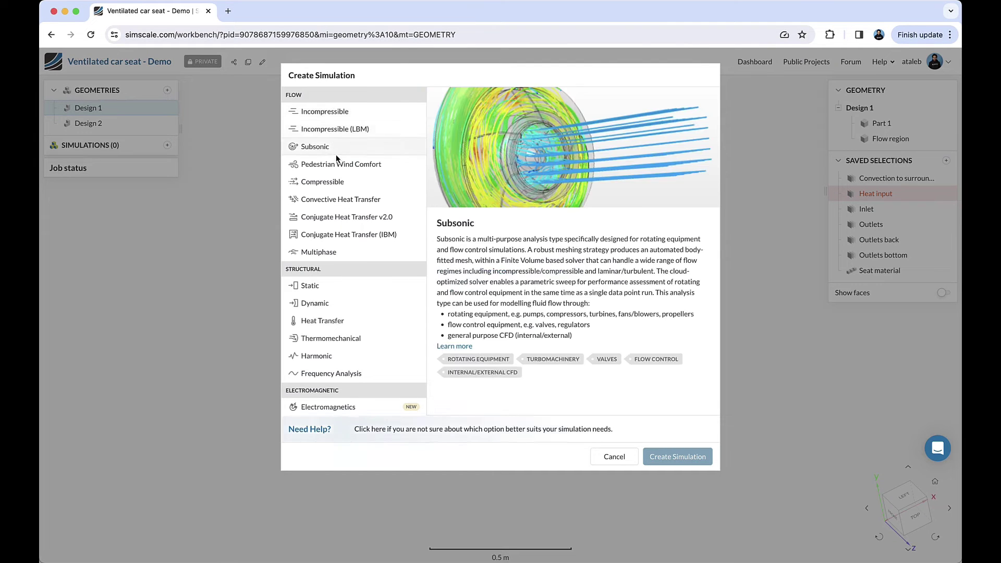
left_click(336, 217)
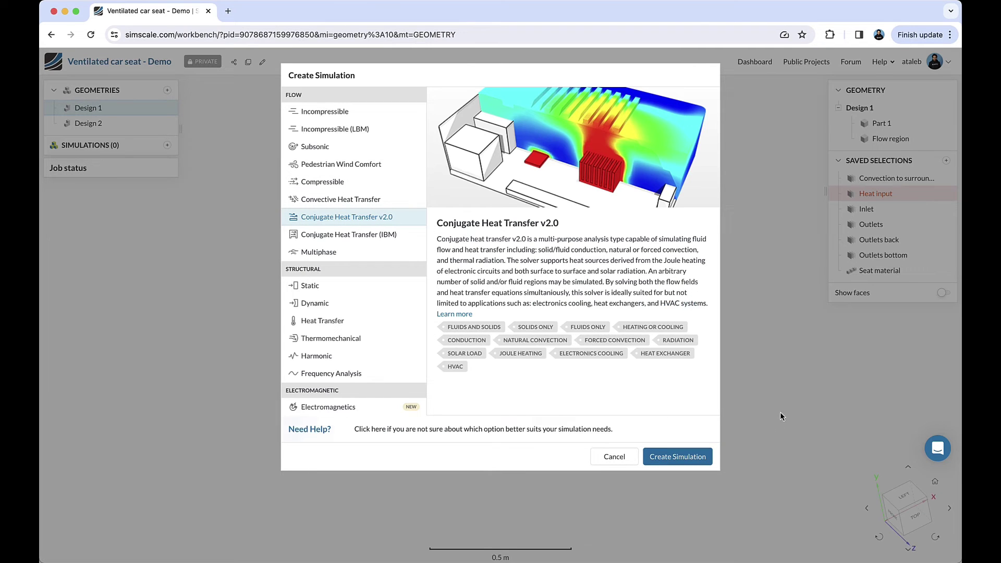
left_click(689, 457)
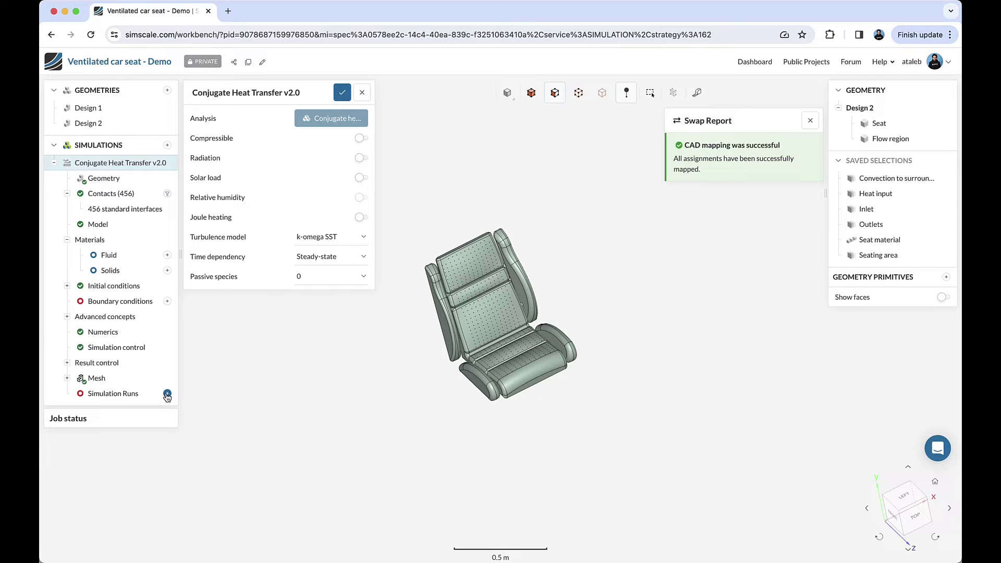
- Open the Model gravity settings and begin editing the gy component
left_click(101, 222)
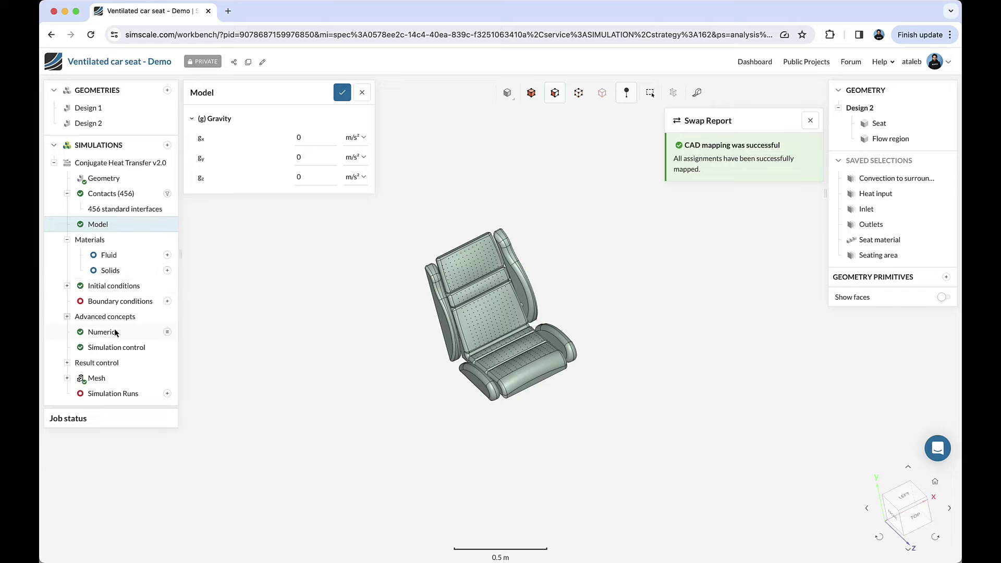
left_click(167, 303)
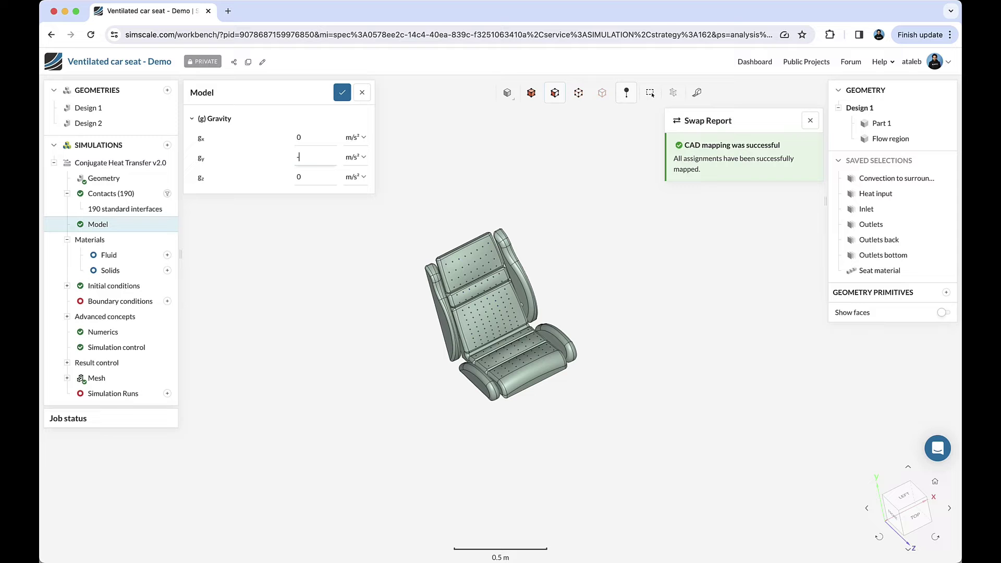
- Confirm the gravity settings and assign Air as the fluid material
left_click(342, 92)
left_click(167, 255)
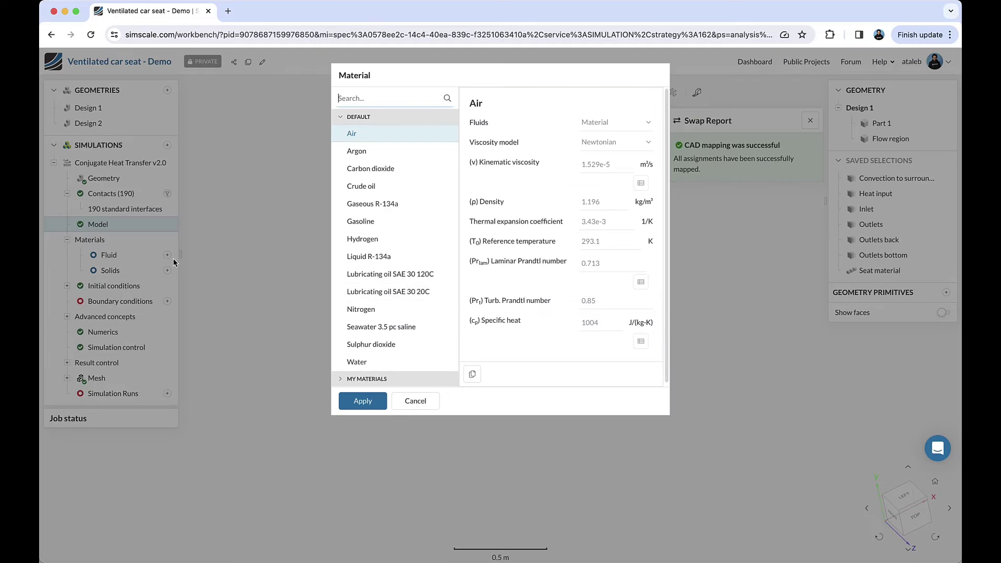
left_click(363, 401)
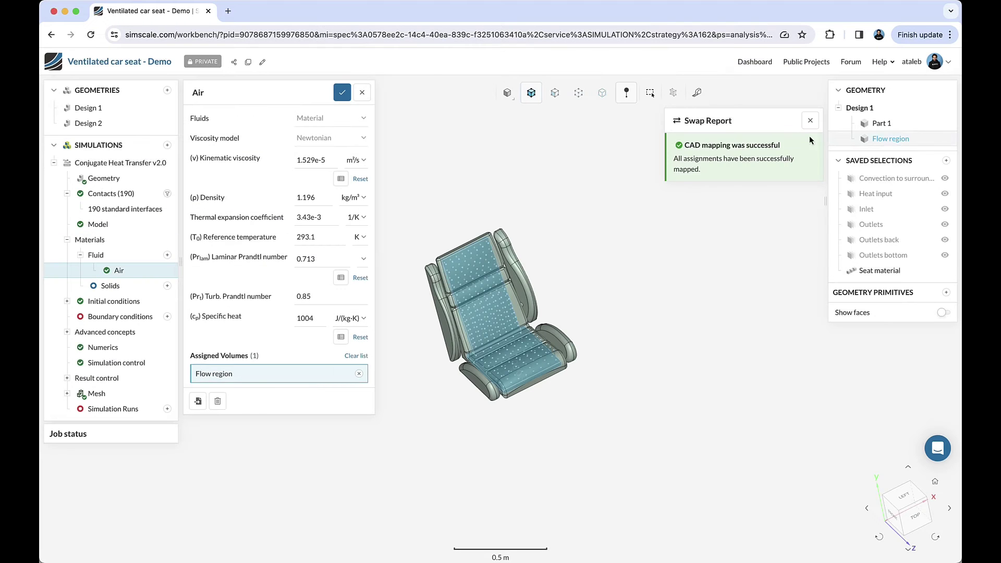
left_click(348, 87)
- Assign the custom Fabric material as the solid and add a velocity inlet boundary condition
left_click(167, 286)
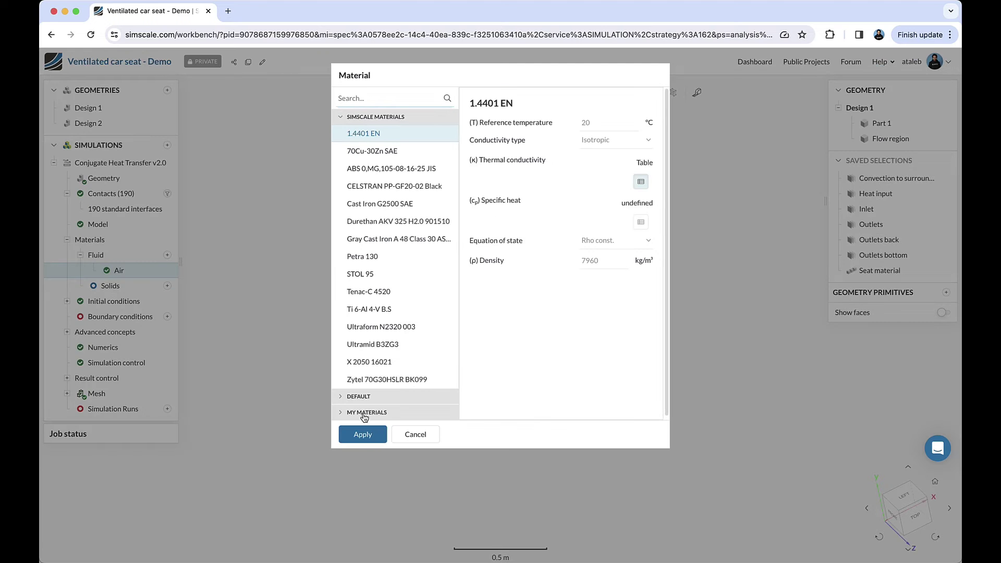
left_click(364, 412)
left_click(360, 268)
left_click(363, 417)
left_click(340, 93)
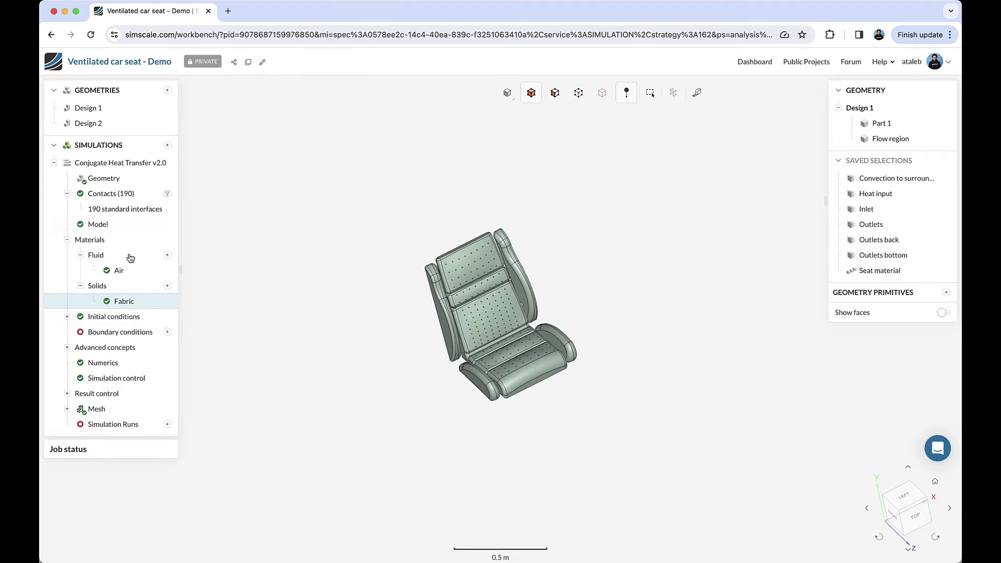
left_click(167, 332)
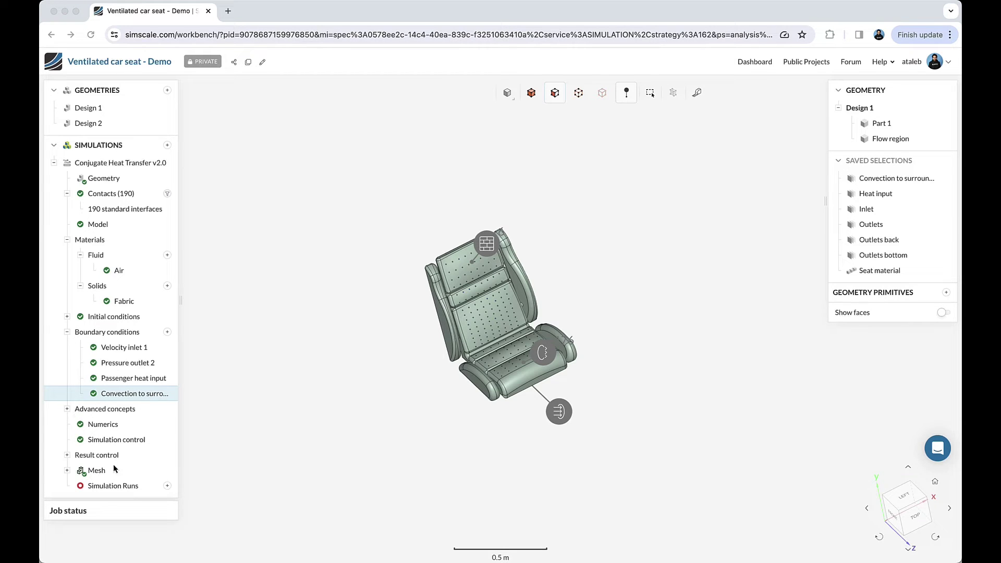
- Start a new simulation run and review the Velocity inlet 1 settings
left_click(167, 487)
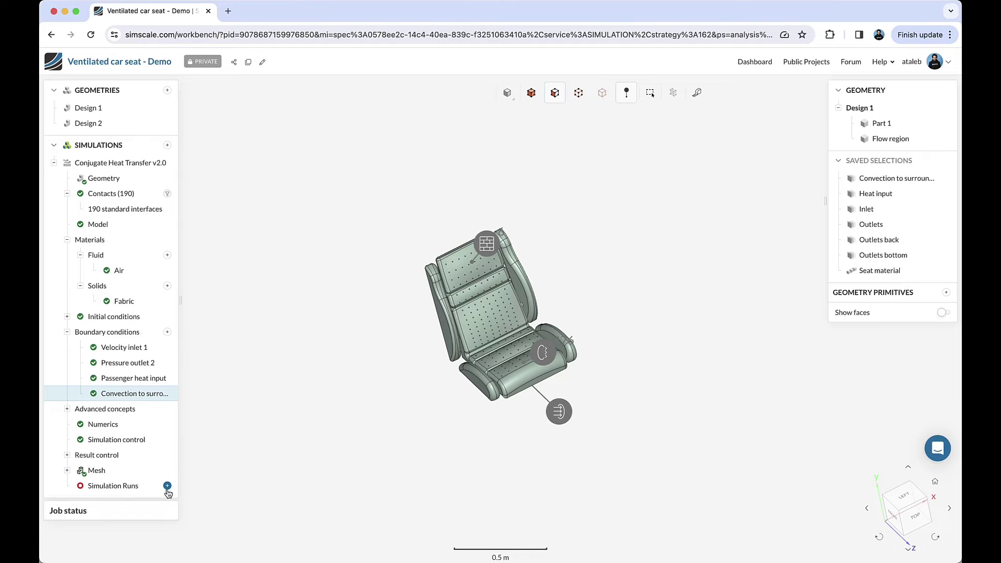
left_click(168, 488)
left_click(403, 203)
left_click(123, 347)
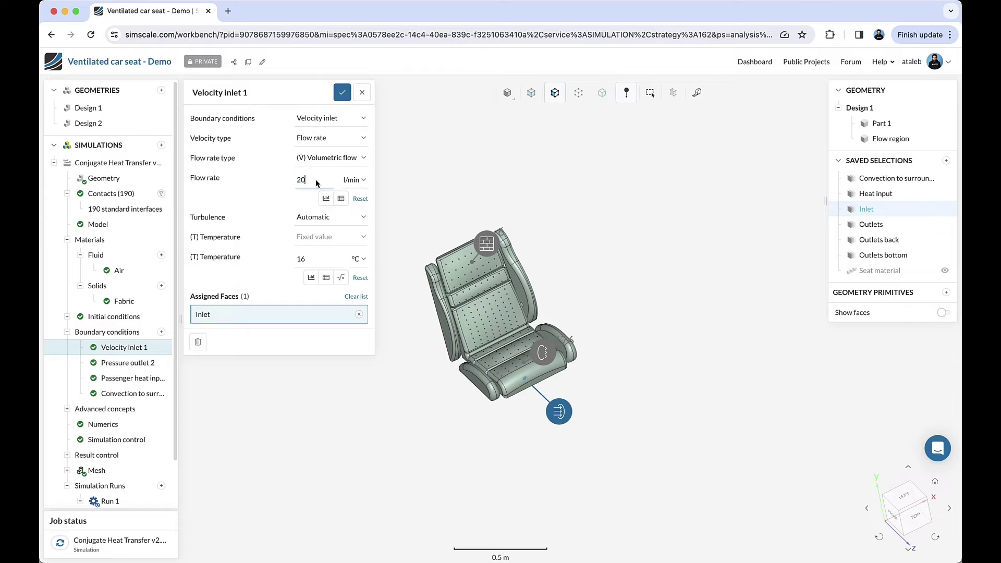
left_click(349, 97)
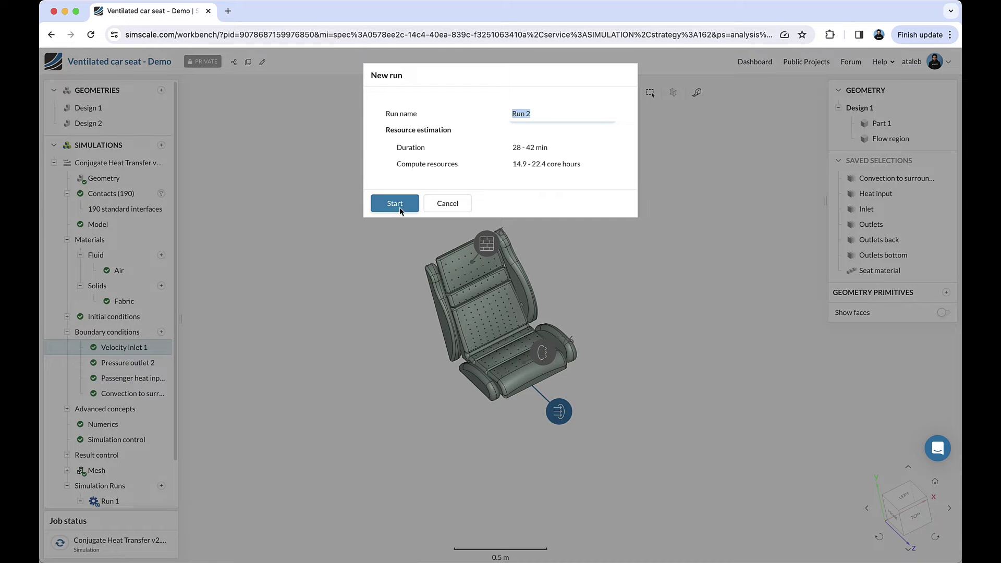
- Start a second simulation run named '20 l/min'
left_click(399, 207)
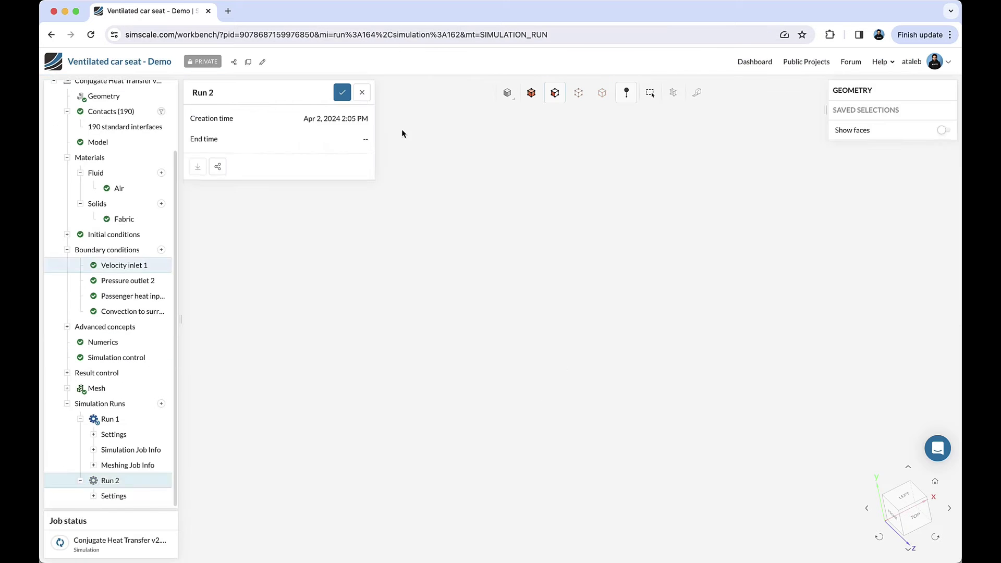
left_click(252, 92)
type("20 l/min")
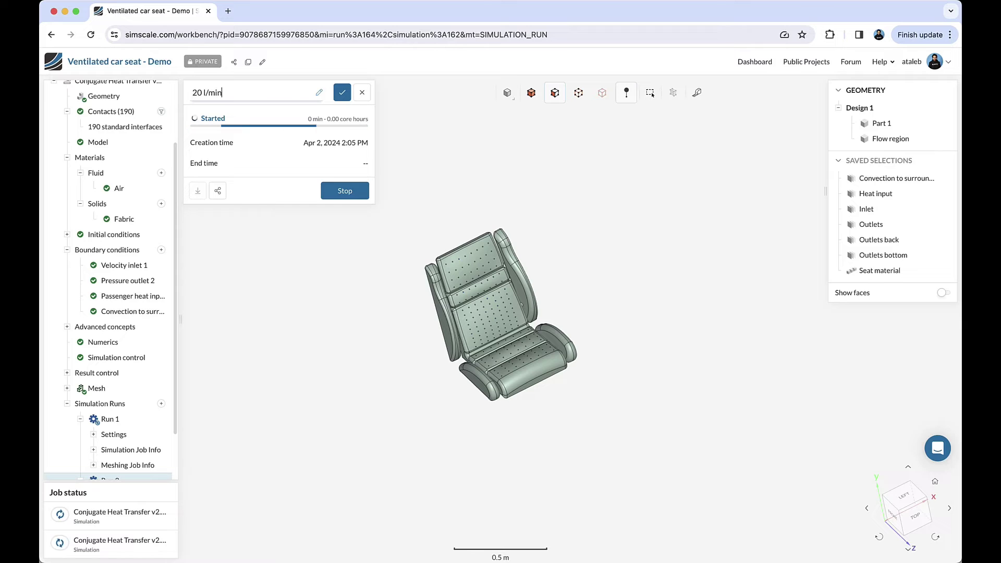
key("Return")
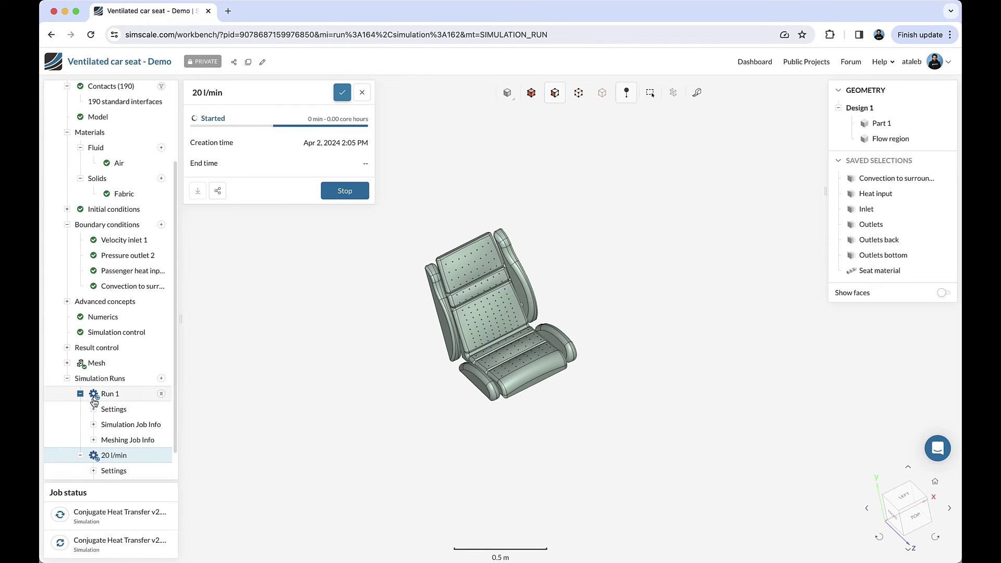
- Review Velocity inlet 1, then rename the simulation to Design 1
left_click(124, 240)
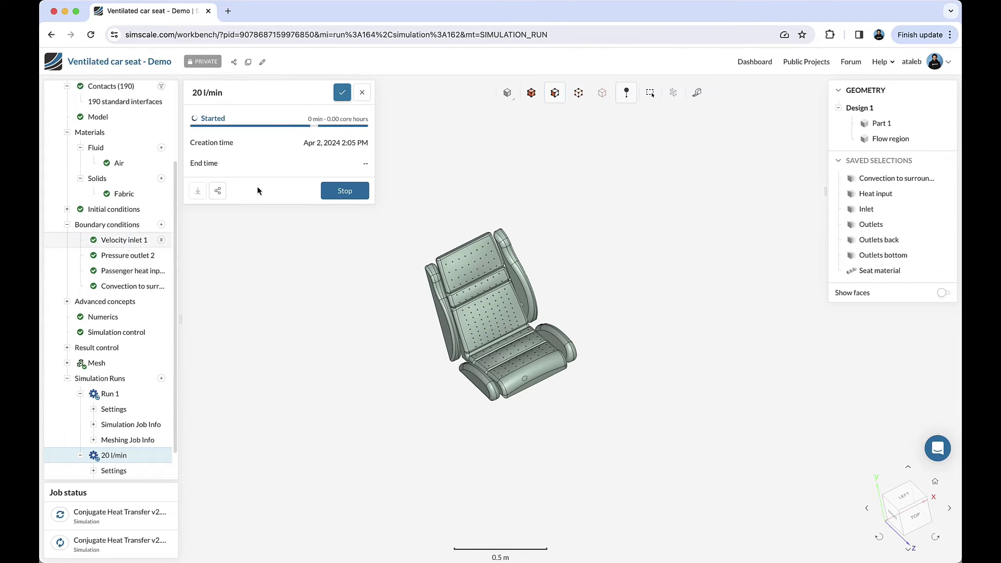
scroll(70, 176, "up", 3)
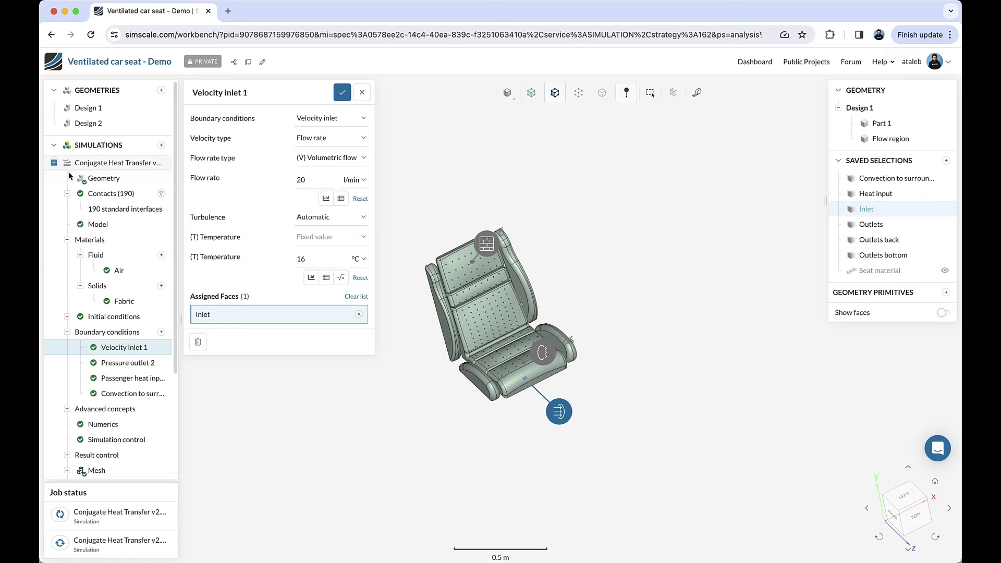
left_click(125, 166)
left_click(240, 93)
type("Design 1")
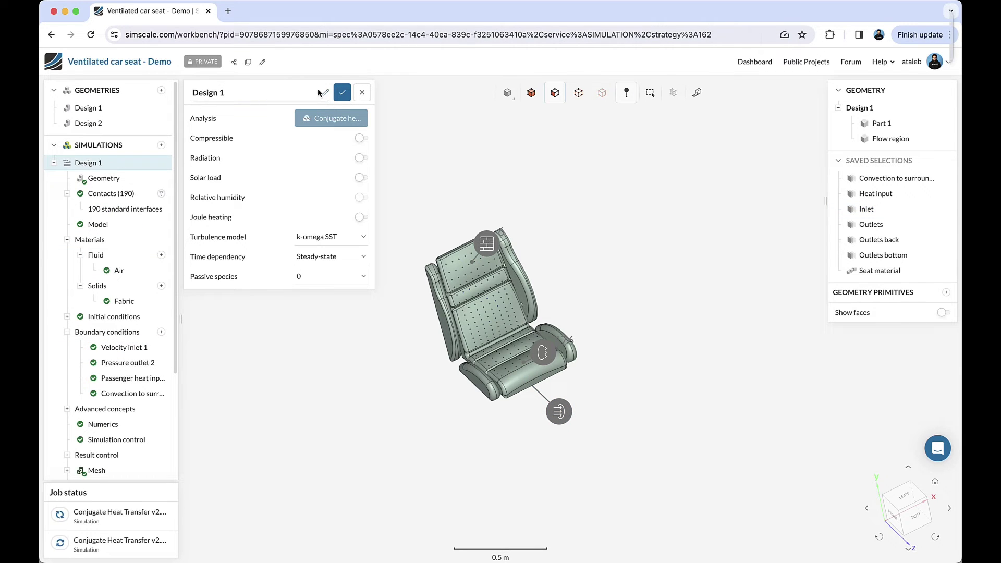
left_click(342, 93)
- Duplicate the Design 1 simulation and name the copy Design 2
right_click(166, 162)
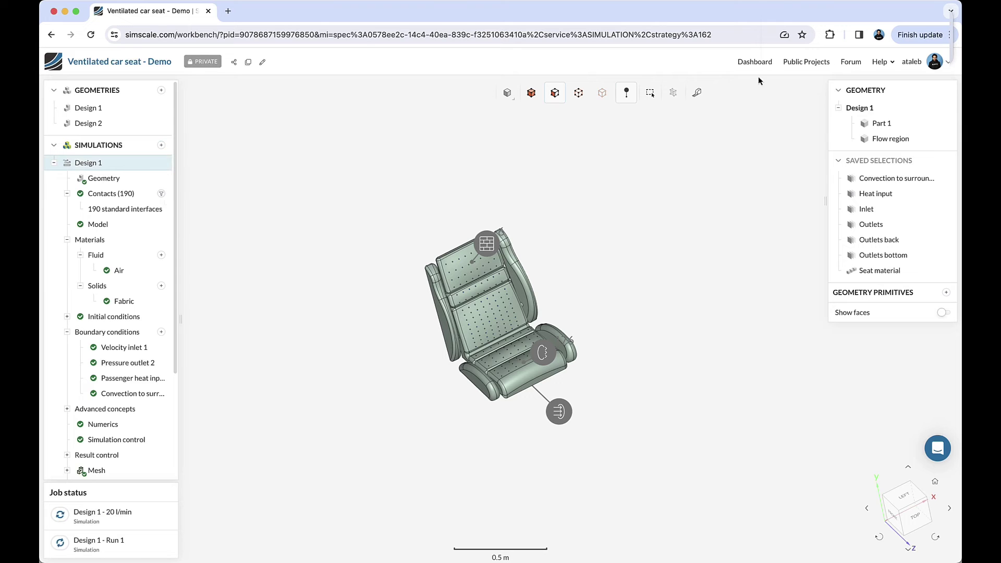
triple_click(252, 97)
type("Design 2")
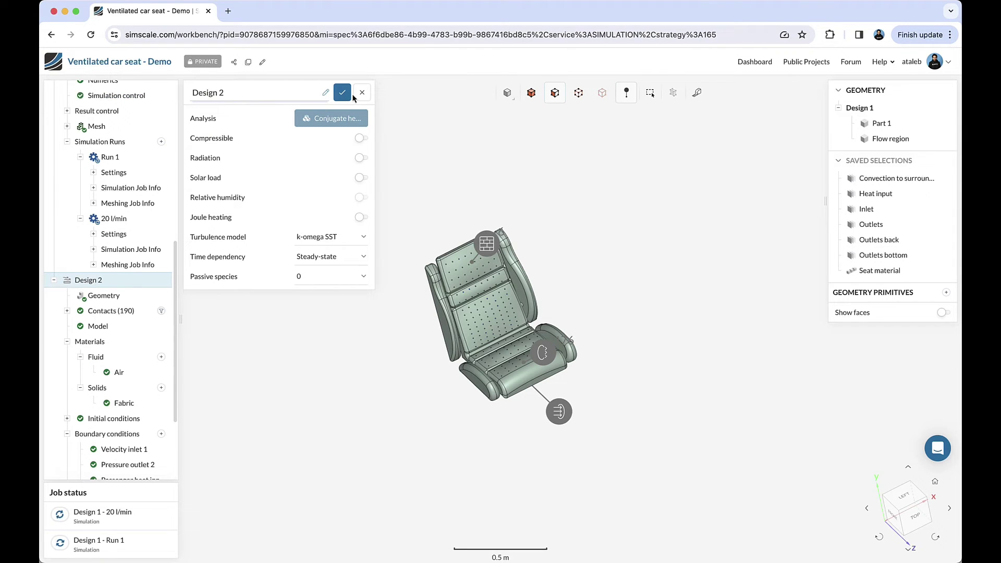
left_click(348, 97)
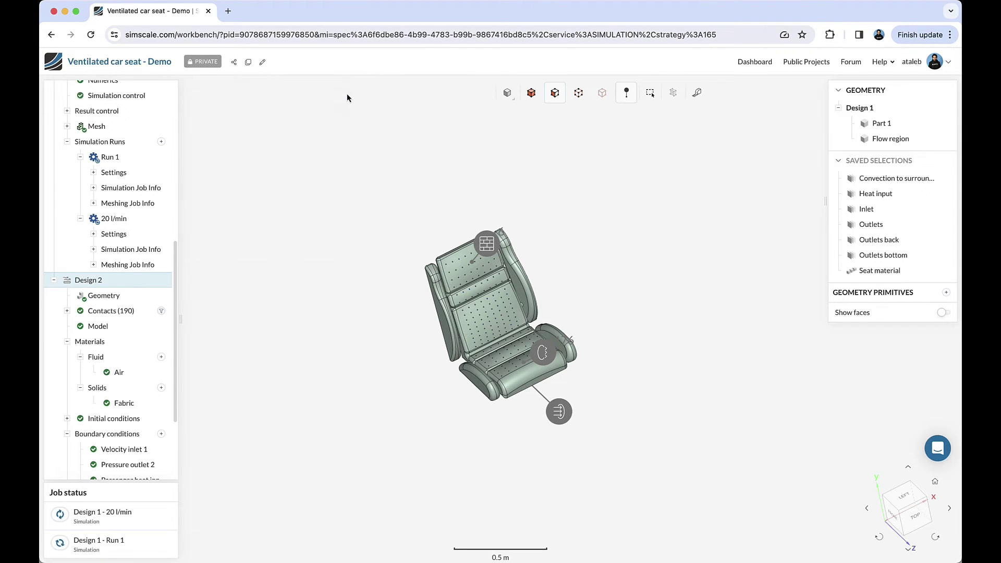
- Switch the copy's geometry to Design 2 and start its first run
left_click(94, 296)
left_click(295, 213)
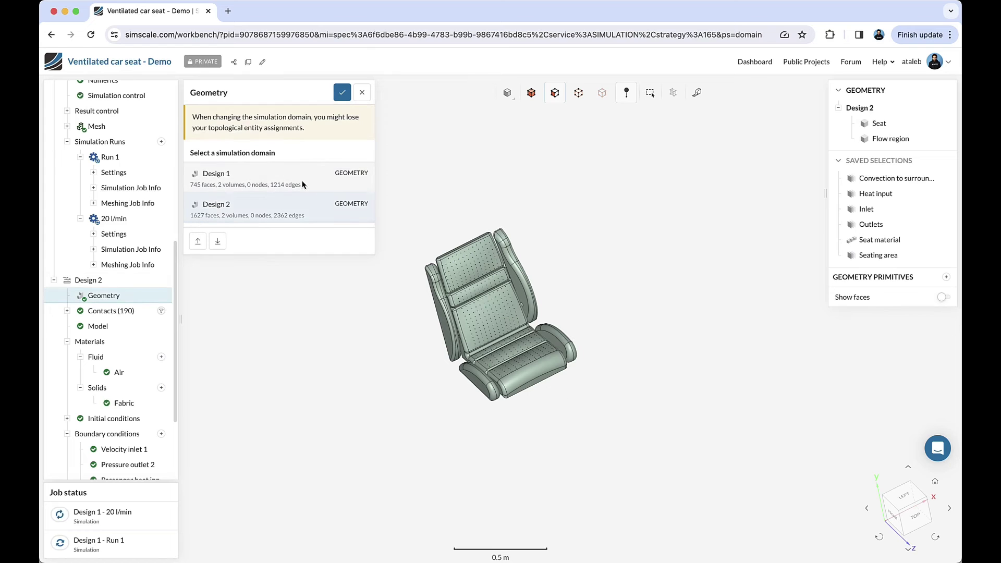
left_click(343, 104)
scroll(105, 306, "down", 1)
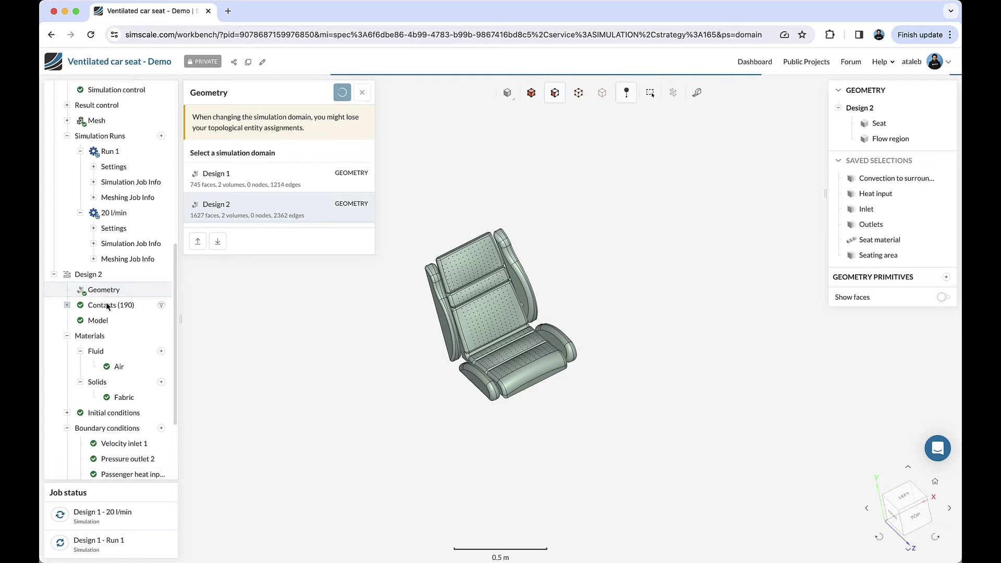
scroll(107, 306, "down", 3)
scroll(108, 305, "down", 1)
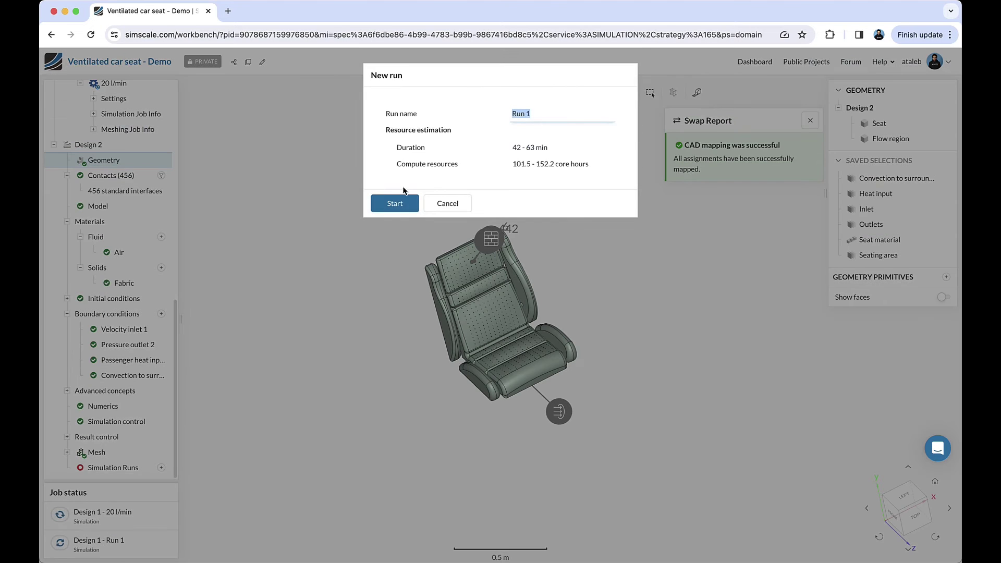
left_click(404, 202)
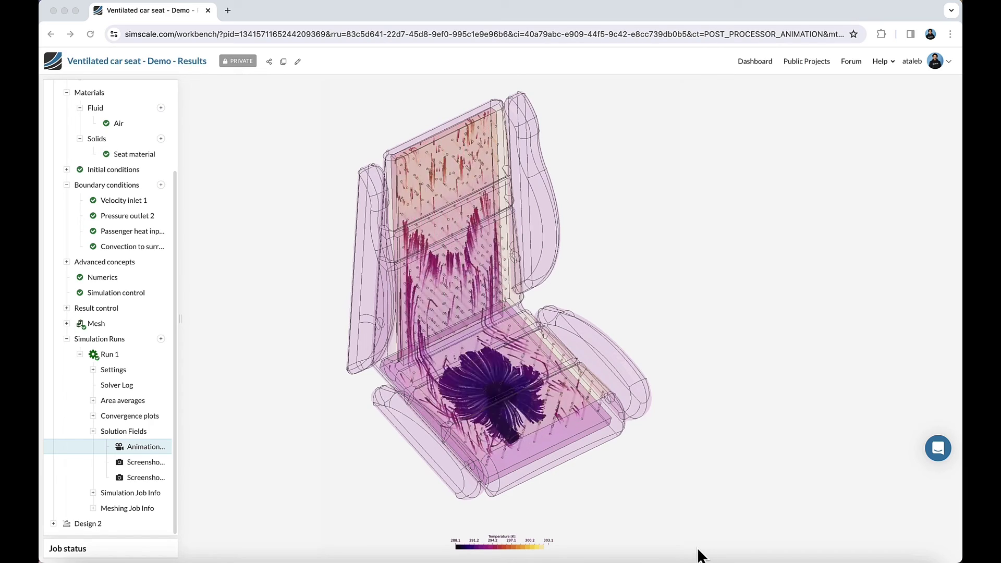
- Open Design 1's solution fields and enable the cutting plane to view the backrest section
left_click(136, 432)
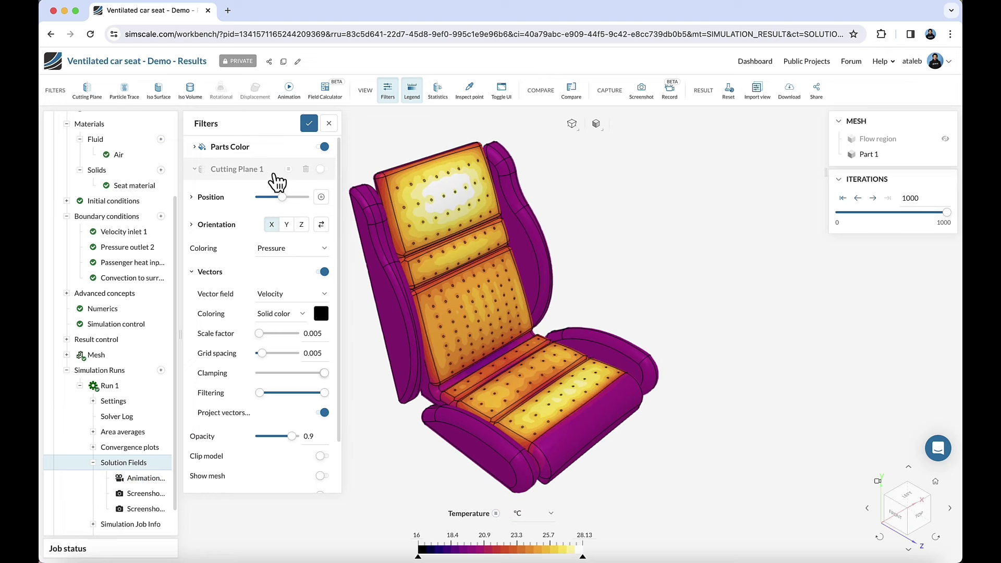
left_click(322, 170)
mouse_move(505, 465)
left_mouse_down()
mouse_move(577, 425)
mouse_move(545, 454)
left_mouse_up()
scroll(545, 455, "up", 2)
scroll(544, 454, "up", 3)
scroll(543, 454, "up", 3)
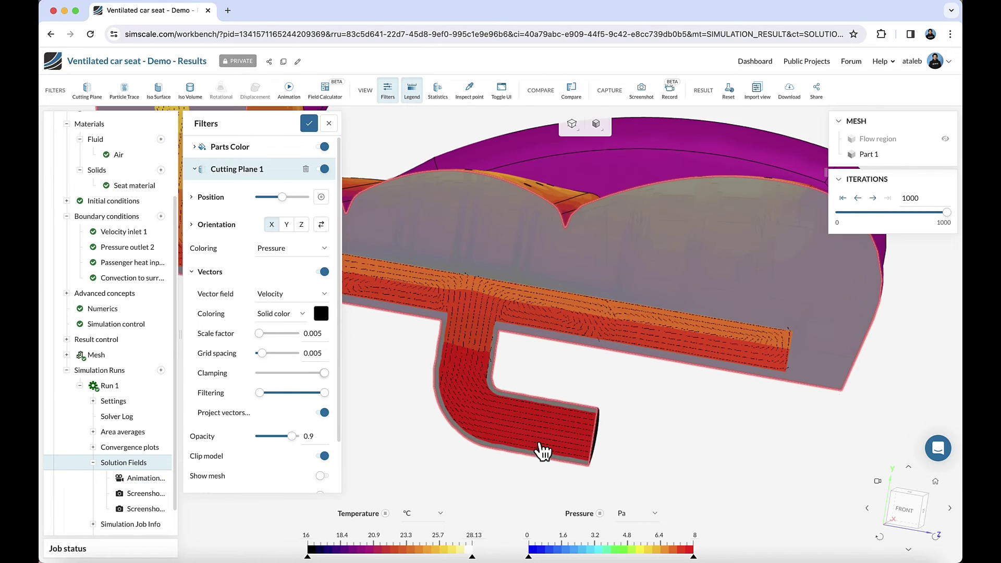
scroll(543, 451, "up", 3)
scroll(542, 452, "down", 5)
mouse_move(536, 440)
left_mouse_down()
mouse_move(514, 340)
mouse_move(574, 431)
mouse_move(559, 395)
left_mouse_up()
scroll(560, 386, "down", 3)
scroll(485, 225, "up", 4)
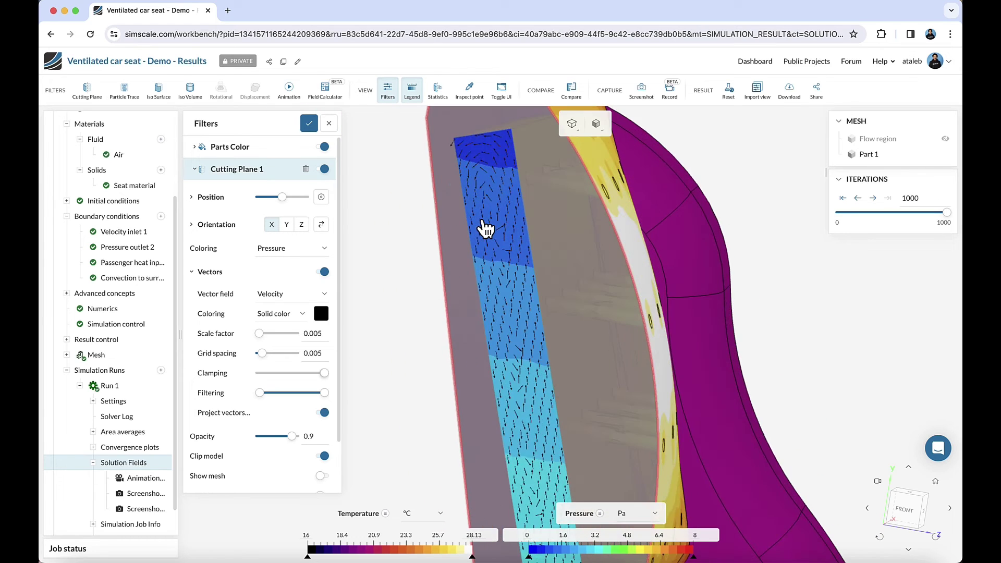
scroll(490, 235, "down", 4)
scroll(518, 364, "down", 3)
scroll(475, 250, "up", 3)
scroll(585, 326, "up", 2)
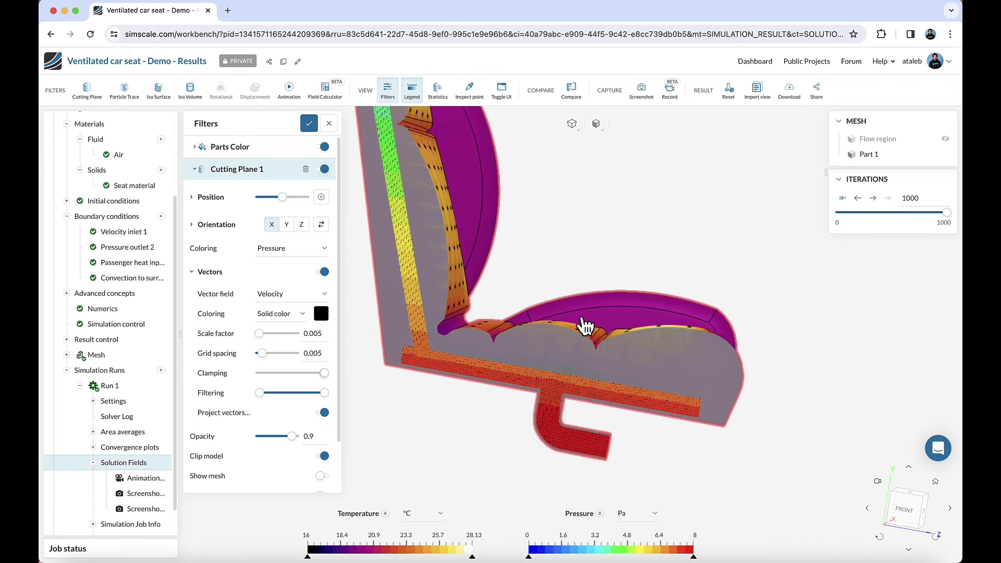
scroll(526, 386, "up", 2)
- Colour the cutting plane by Velocity magnitude, inspect the cut face obliquely, then hide the plane
left_click(599, 514)
mouse_move(631, 502)
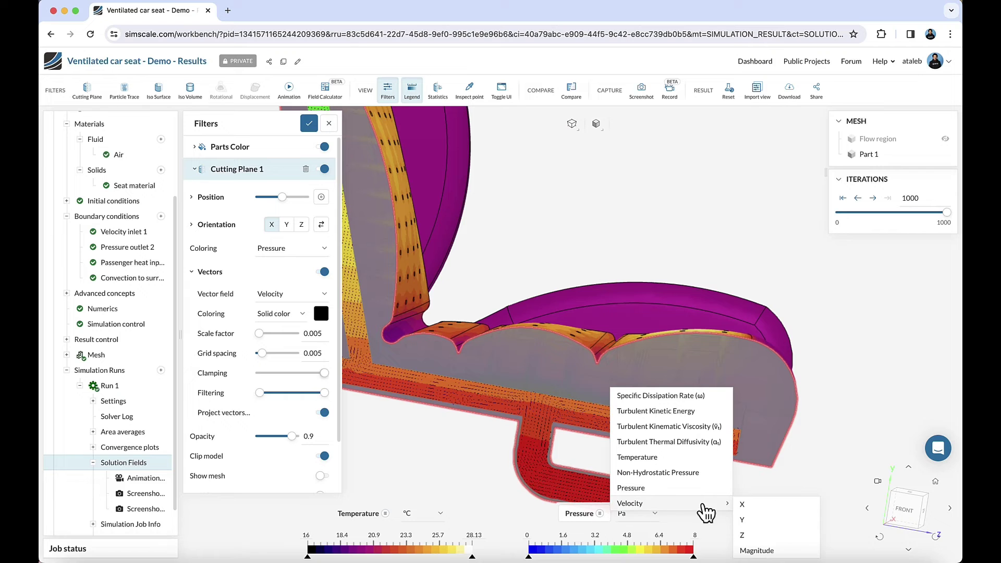
left_click(756, 551)
scroll(610, 385, "up", 2)
scroll(604, 385, "up", 2)
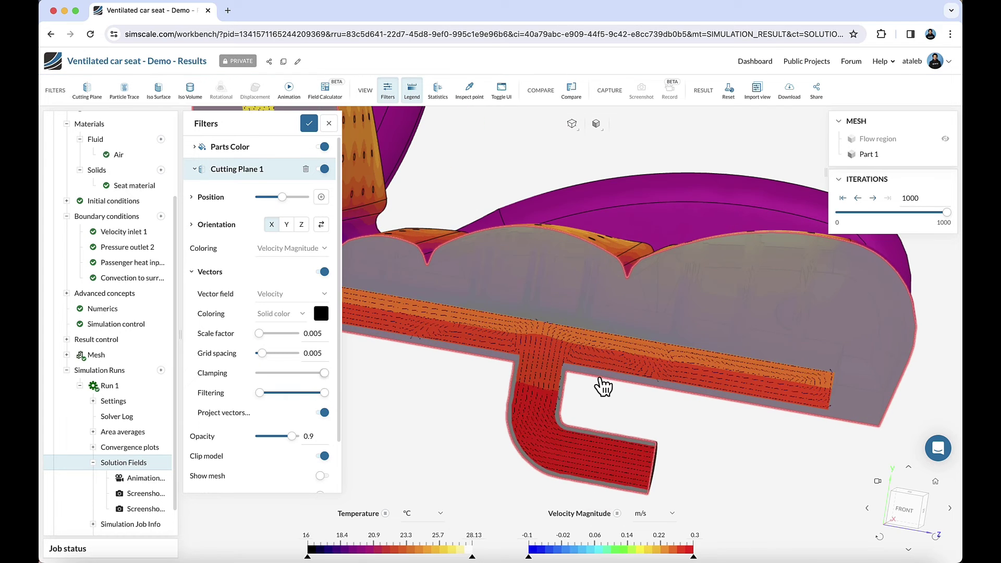
scroll(614, 370, "up", 2)
scroll(599, 364, "up", 2)
scroll(500, 321, "up", 2)
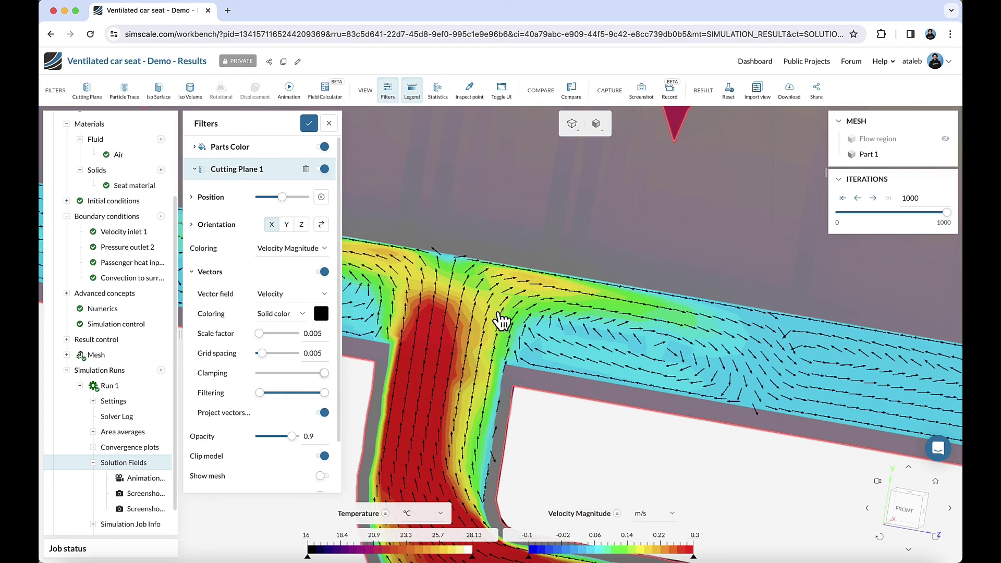
scroll(598, 335, "down", 3)
scroll(598, 338, "down", 5)
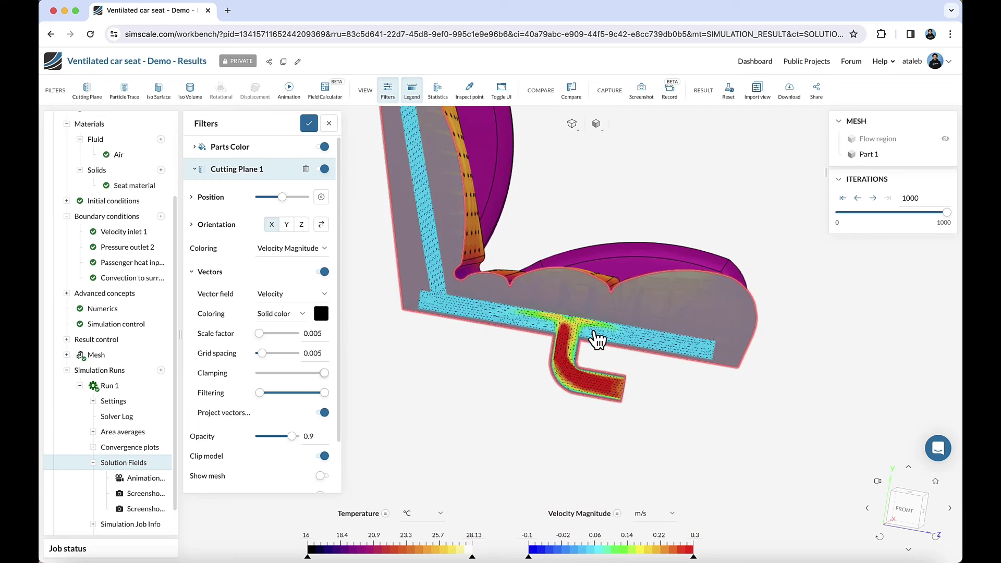
scroll(608, 474, "up", 2)
scroll(526, 312, "up", 3)
scroll(525, 305, "down", 3)
left_click_drag(525, 297, 524, 299)
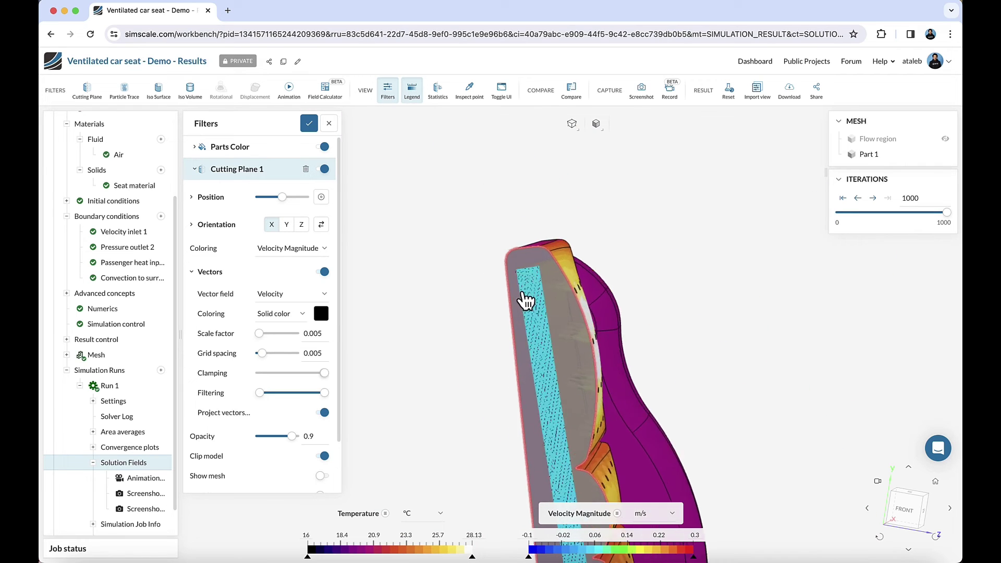
scroll(532, 310, "up", 5)
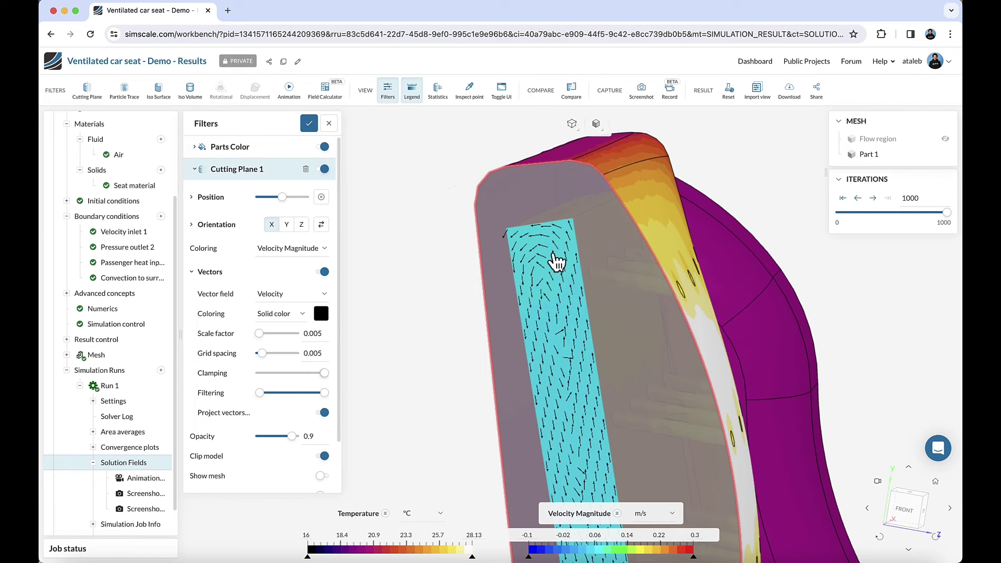
mouse_move(537, 400)
left_mouse_down()
mouse_move(444, 264)
mouse_move(496, 330)
left_mouse_up()
scroll(529, 429, "down", 3)
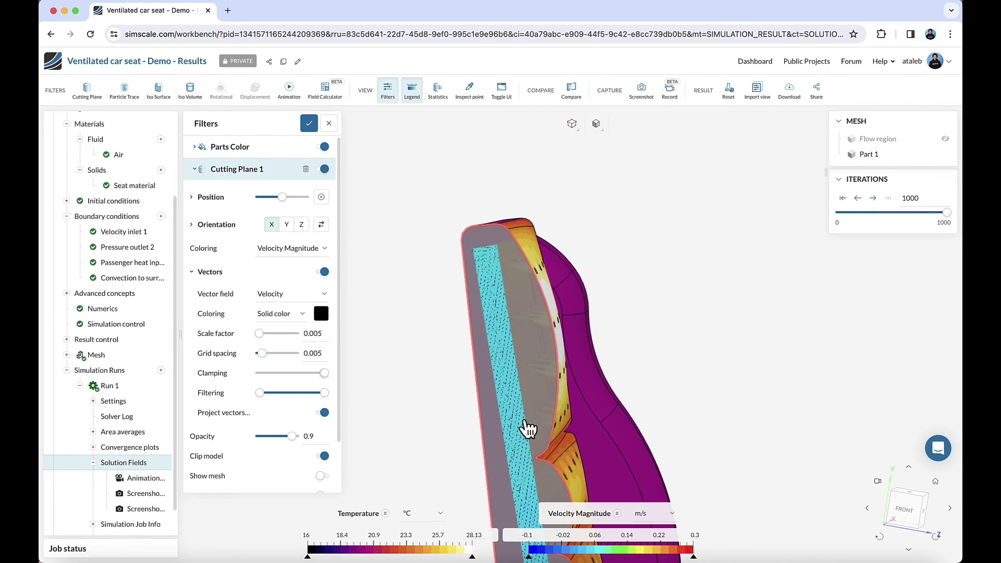
scroll(487, 252, "up", 5)
scroll(490, 240, "down", 2)
scroll(521, 302, "down", 2)
scroll(573, 402, "down", 2)
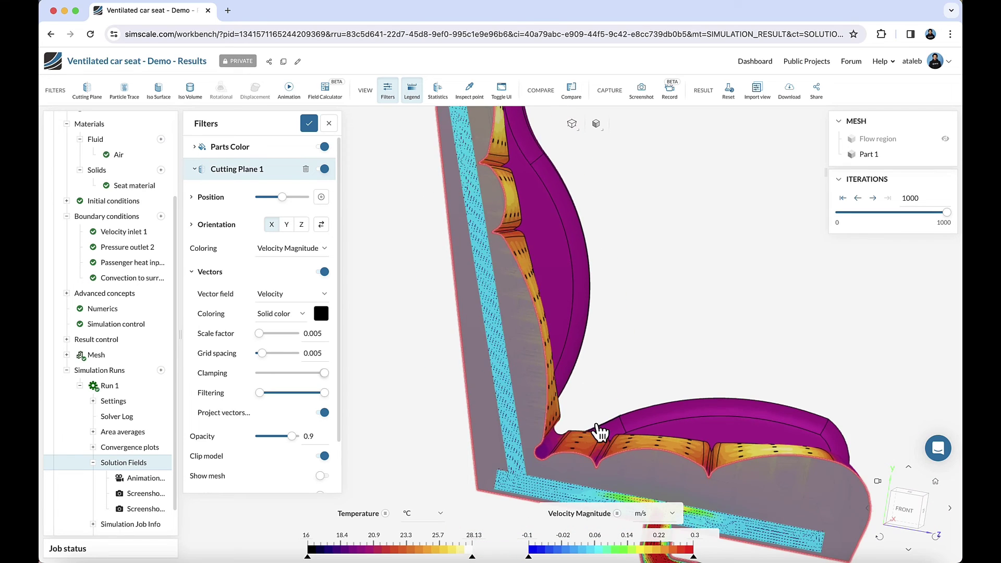
left_click_drag(625, 401, 363, 256)
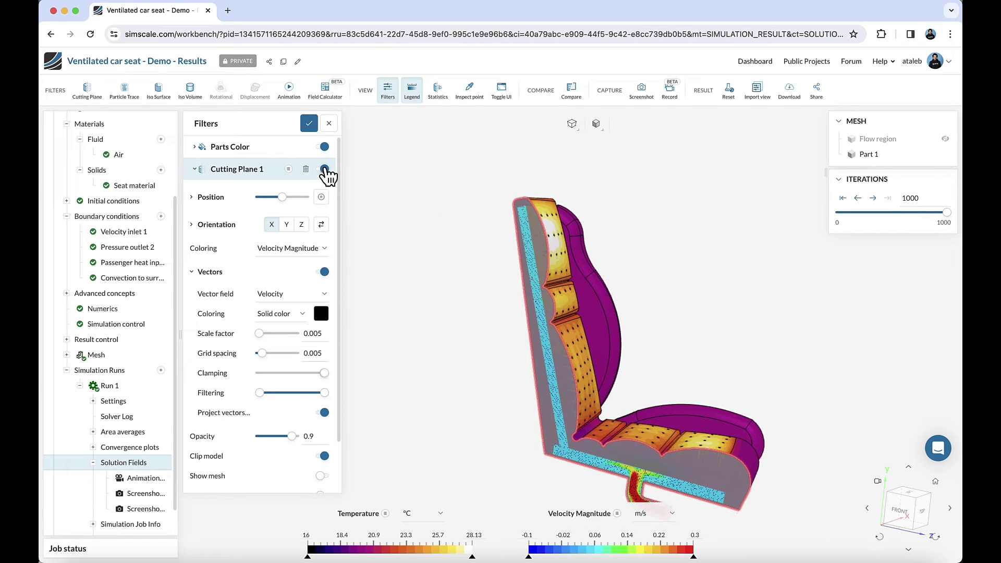
left_click(324, 169)
- Probe surface temperature at two cushion and two backrest points, reading 27–28 °C on the backrest
mouse_move(714, 391)
left_mouse_down()
mouse_move(637, 351)
mouse_move(573, 375)
mouse_move(603, 394)
left_mouse_up()
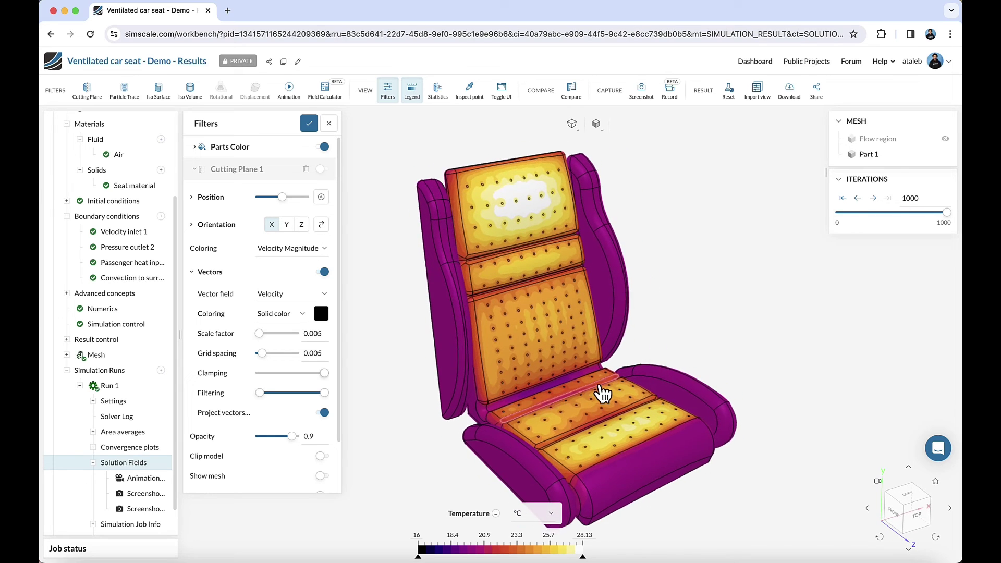
left_click(470, 94)
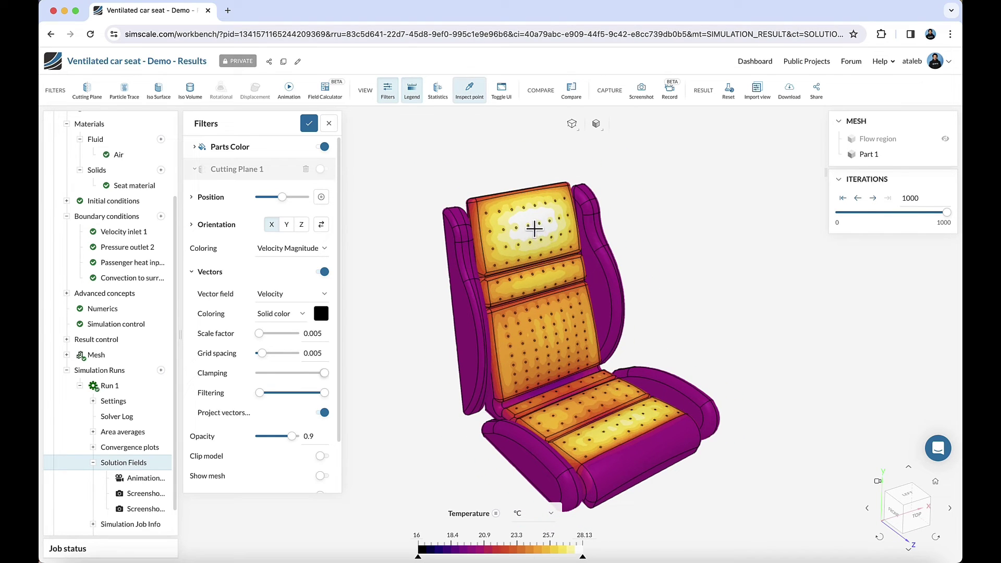
left_click(626, 421)
left_click(641, 418)
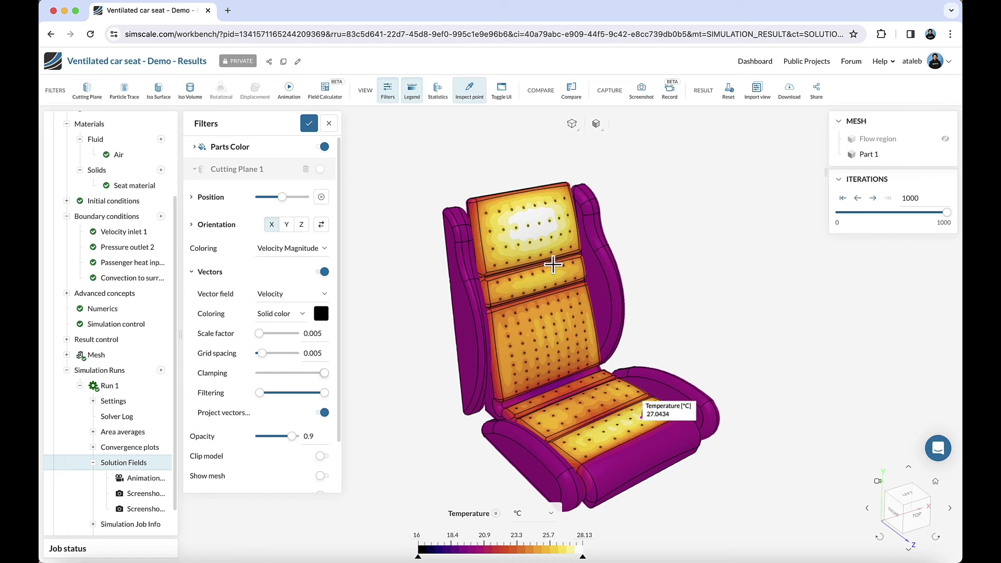
left_click(534, 219)
scroll(534, 222, "up", 2)
scroll(533, 226, "up", 3)
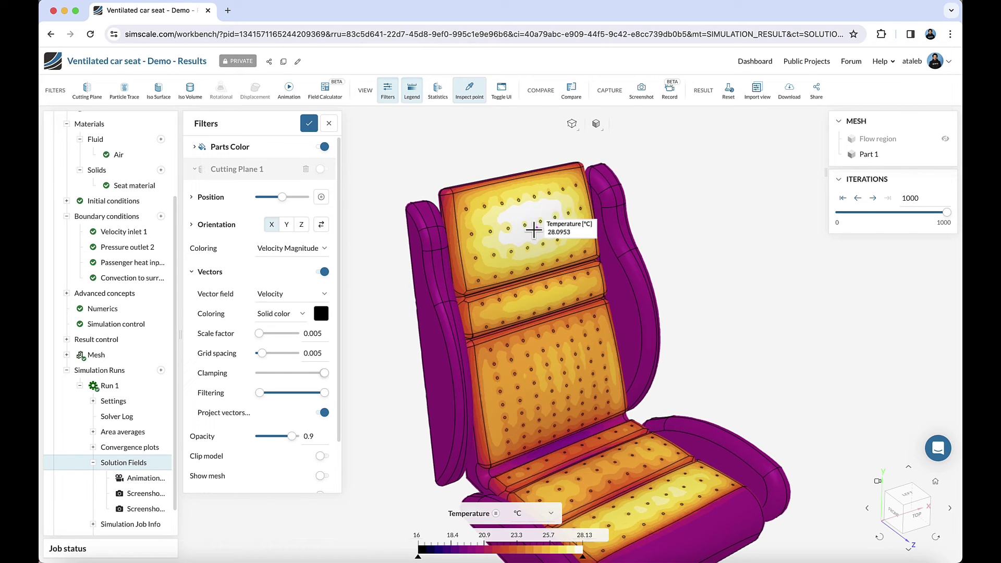
left_click(524, 215)
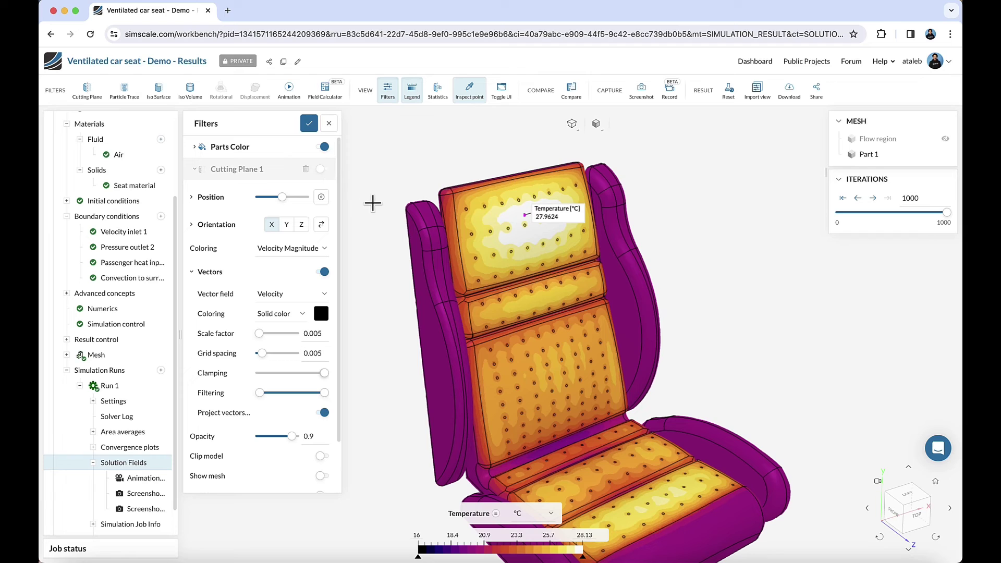
left_click(471, 99)
mouse_move(571, 91)
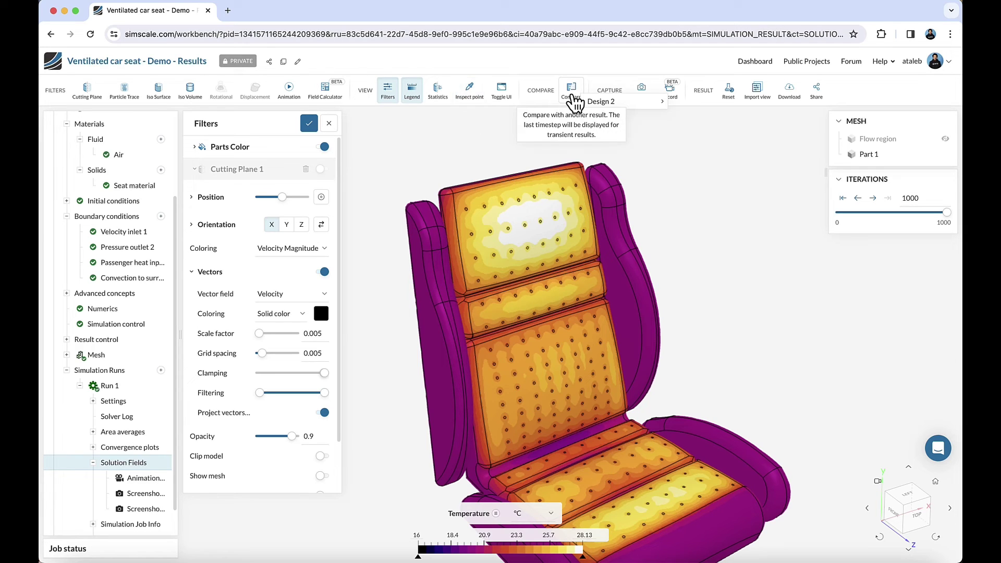
mouse_move(617, 101)
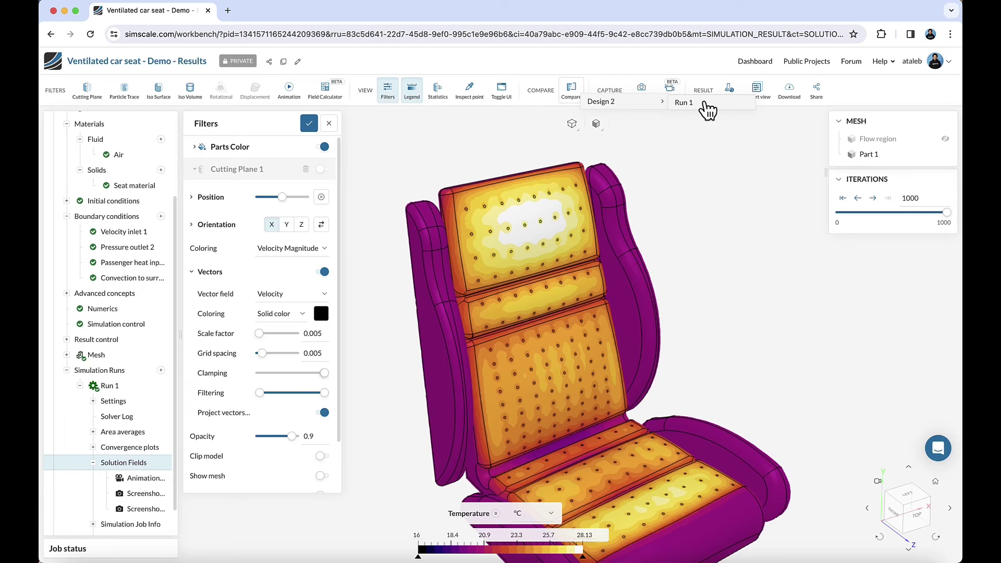
- Compare Design 1 with Design 2 Run 1 side by side, with a 20 °C temperature-legend minimum
left_click(684, 103)
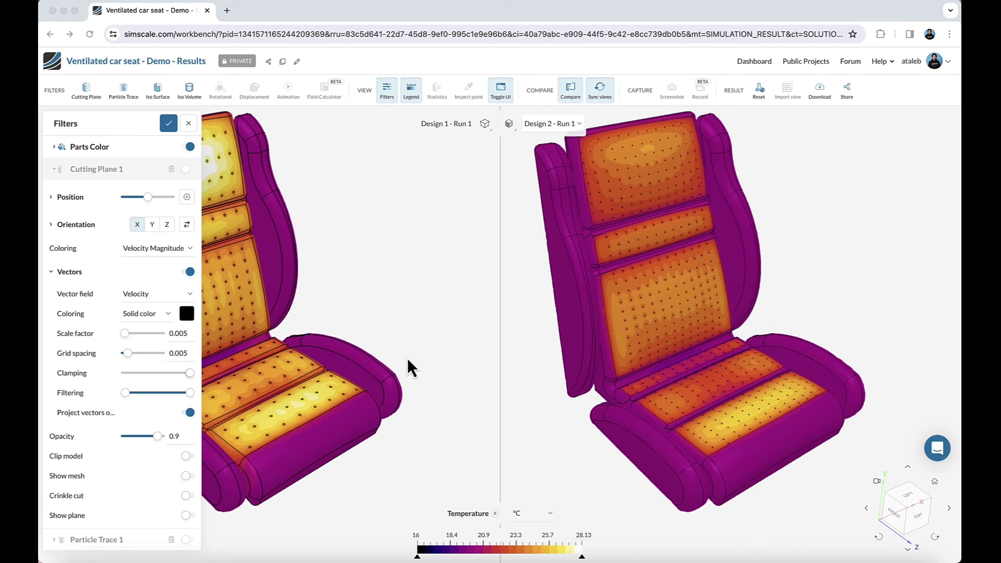
mouse_move(407, 357)
left_mouse_down()
mouse_move(408, 371)
mouse_move(442, 364)
left_mouse_up()
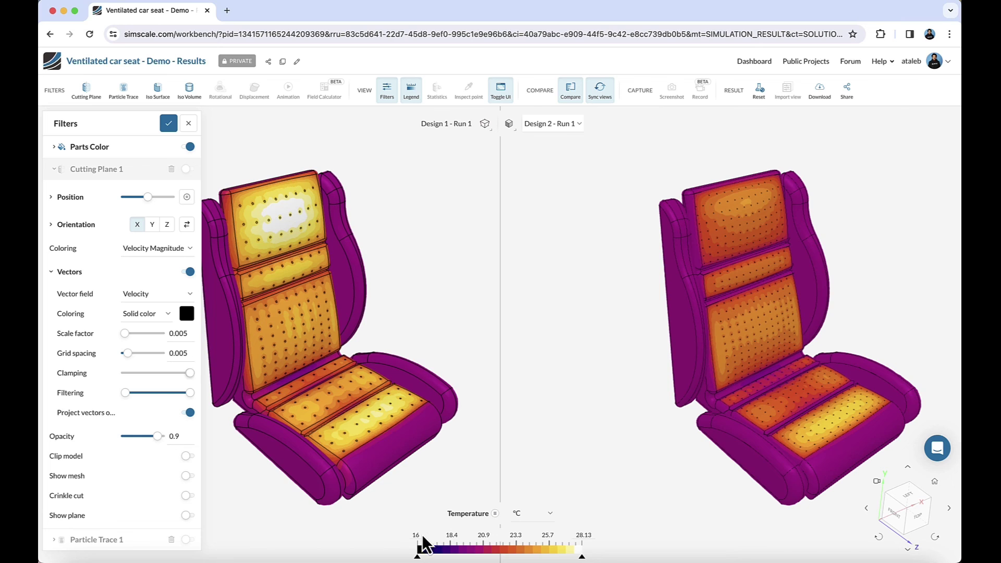
key("Return")
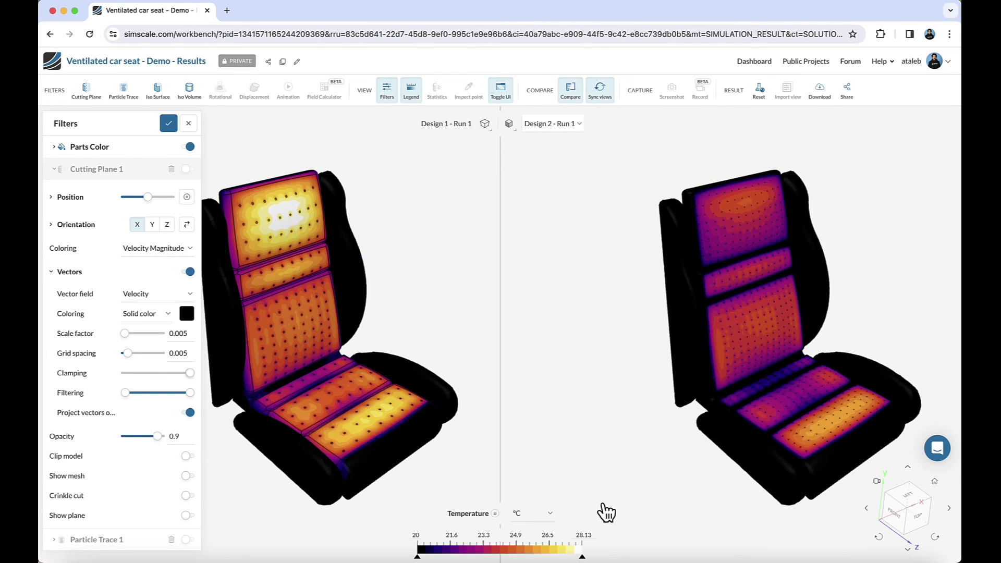
mouse_move(606, 513)
left_mouse_down()
mouse_move(424, 298)
mouse_move(440, 347)
left_mouse_up()
left_click_drag(342, 301, 375, 283)
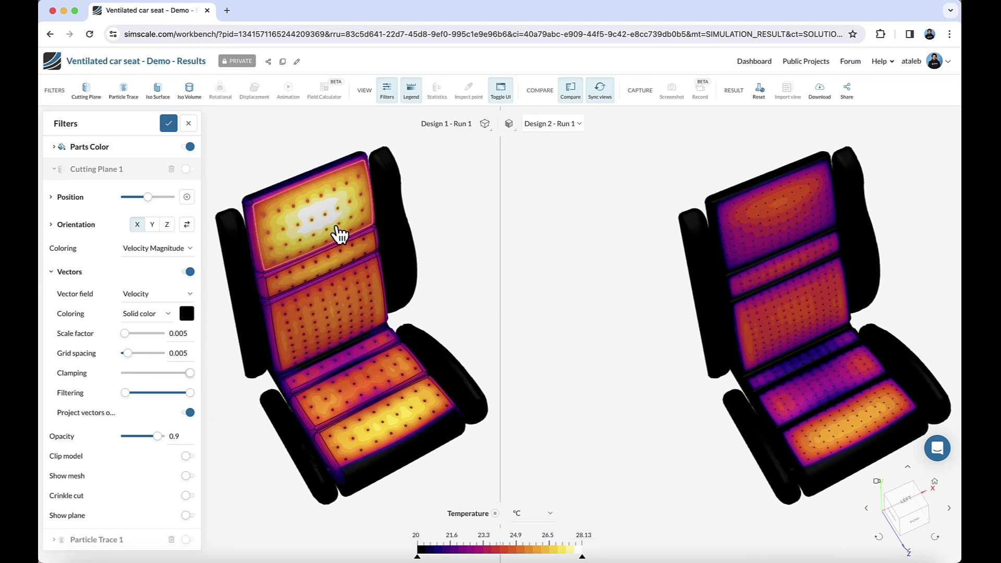